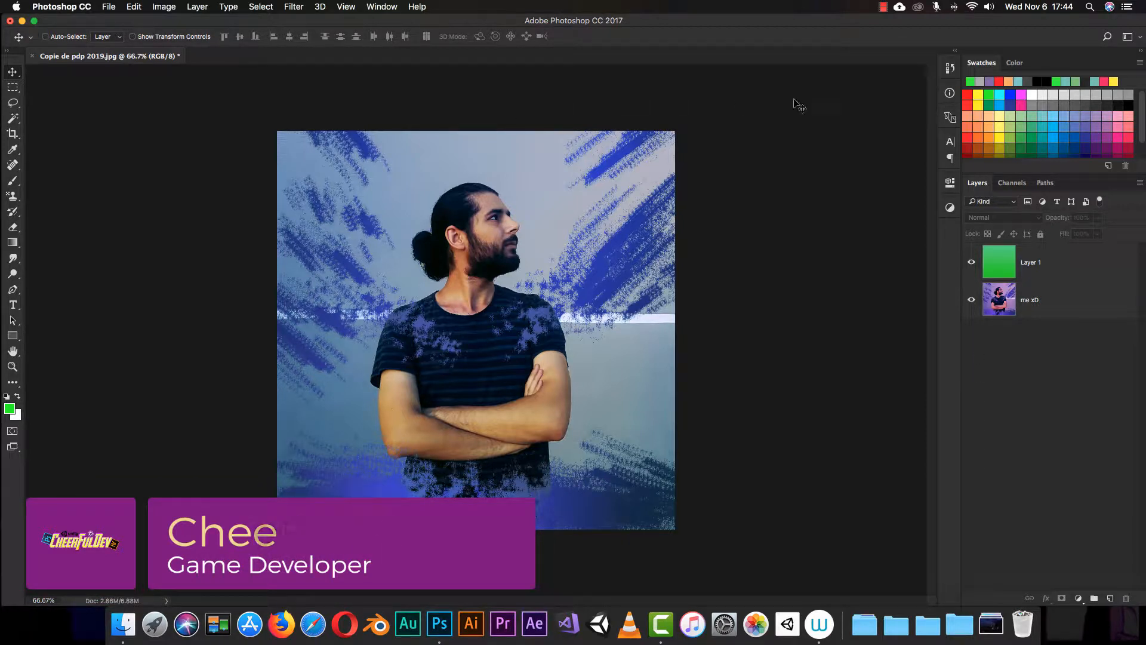
pyautogui.click(1024, 250)
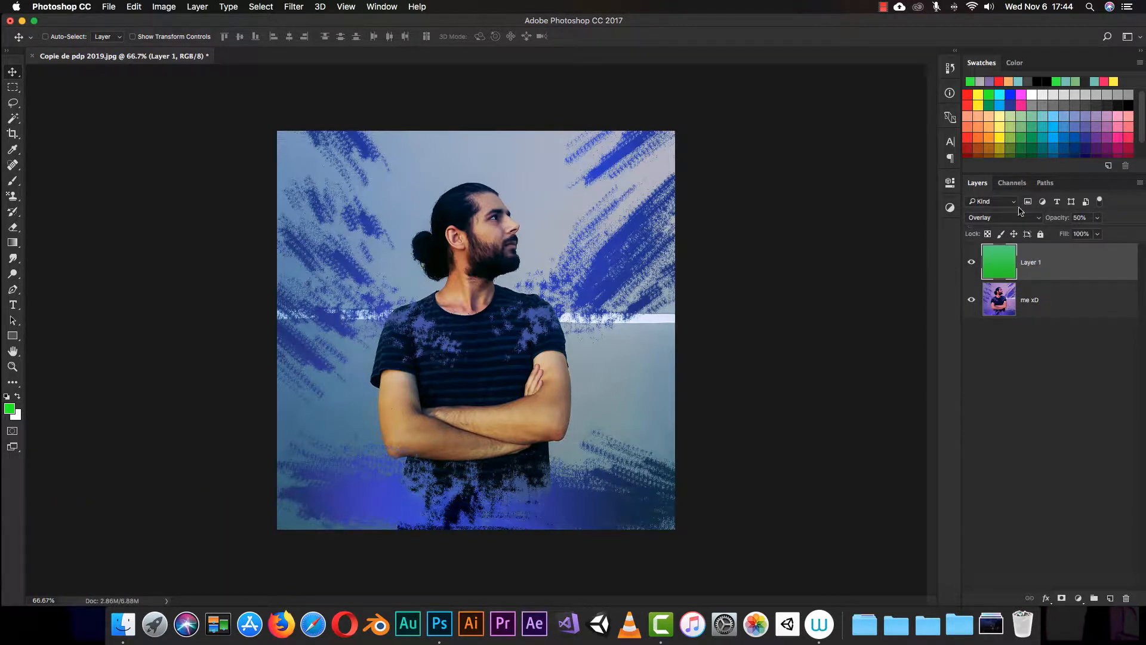
pyautogui.click(1034, 219)
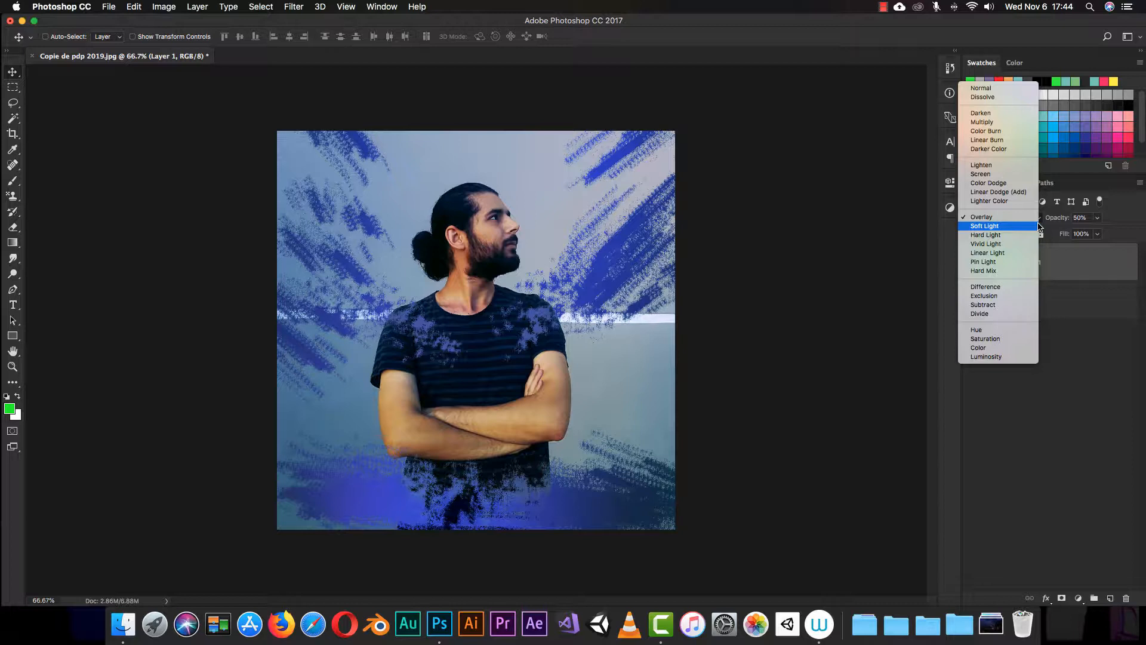
pyautogui.click(1010, 408)
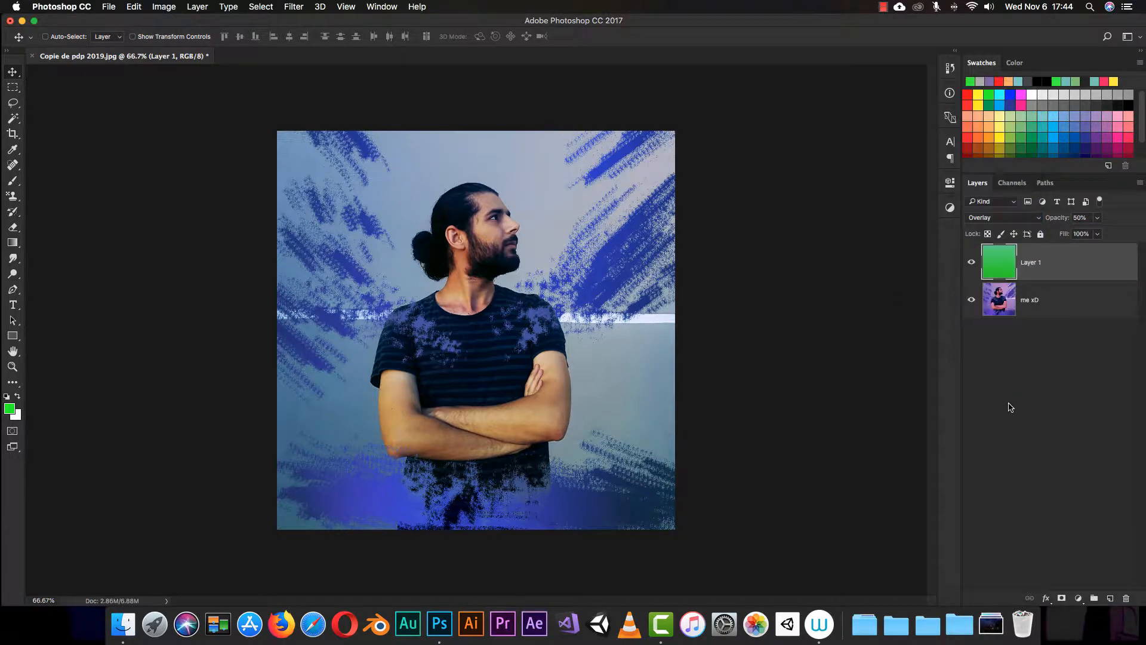
pyautogui.click(1078, 598)
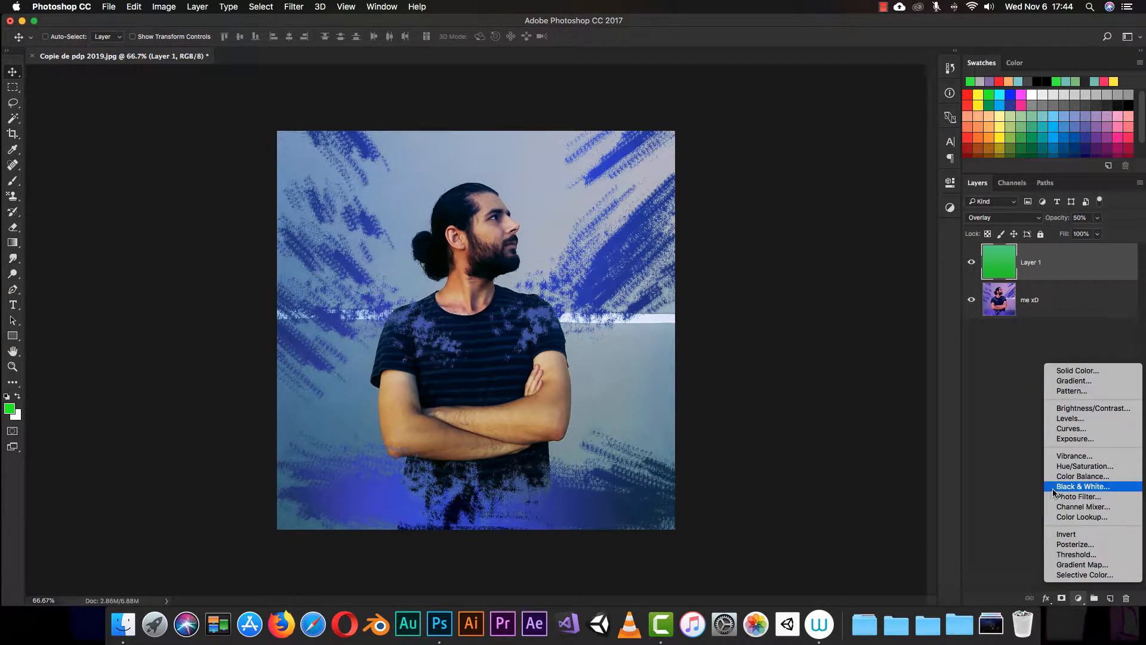
pyautogui.click(1024, 531)
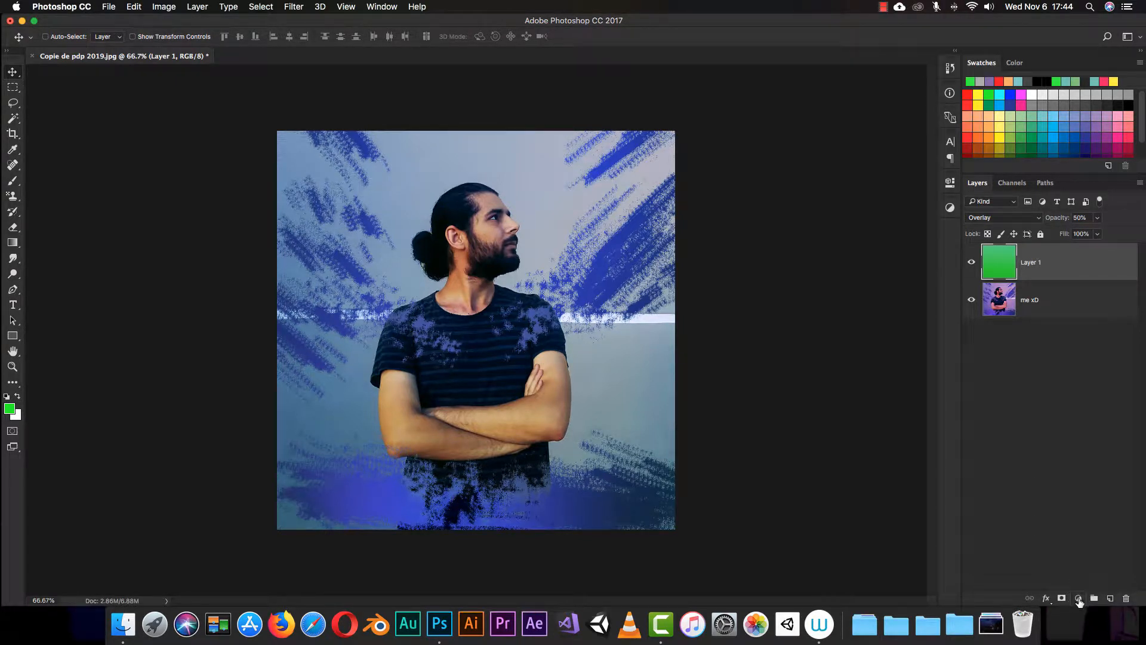
pyautogui.click(1078, 603)
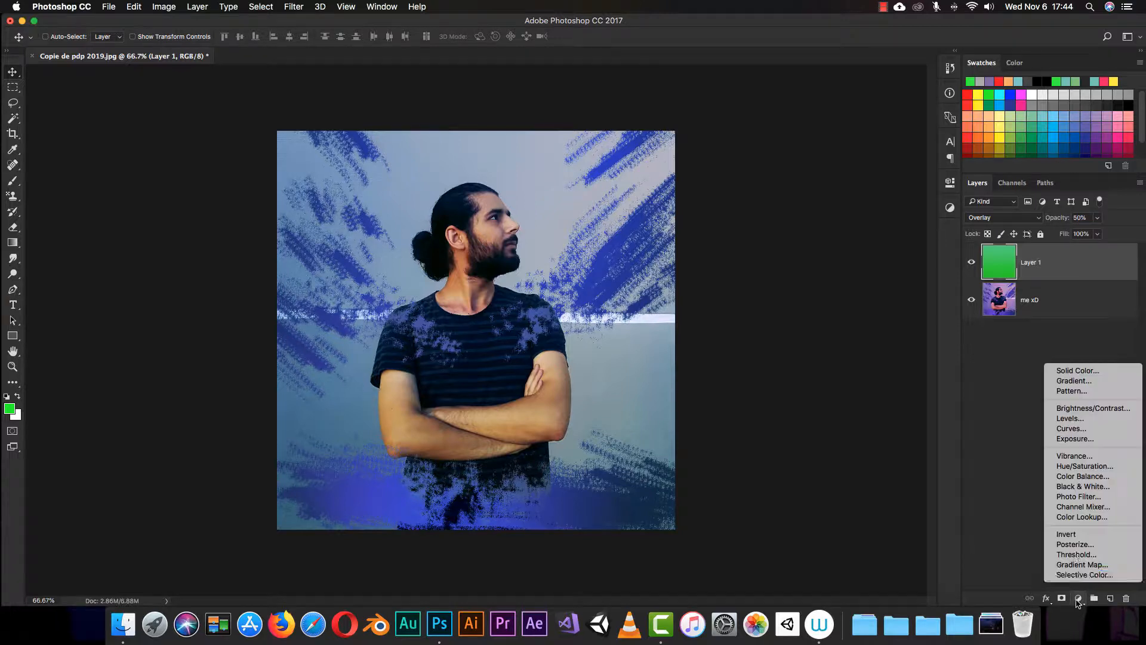
pyautogui.click(946, 367)
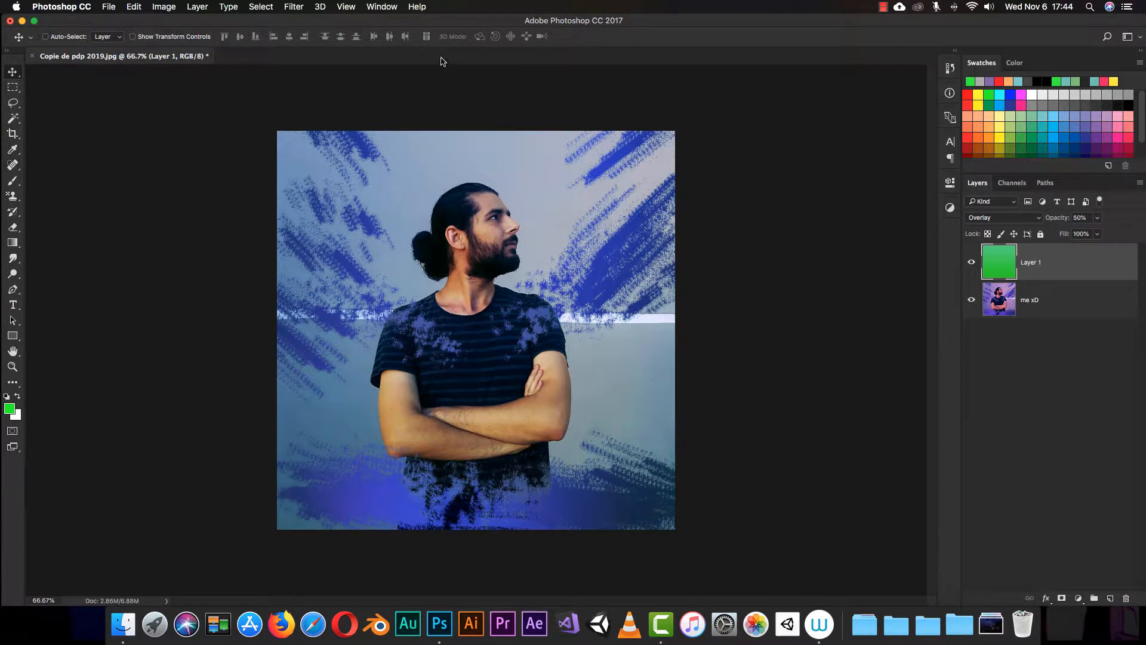
# Display the available adjustments, try out a Brightness/Contrast adjustment layer above Layer 1, and delete it.
pyautogui.click(369, 8)
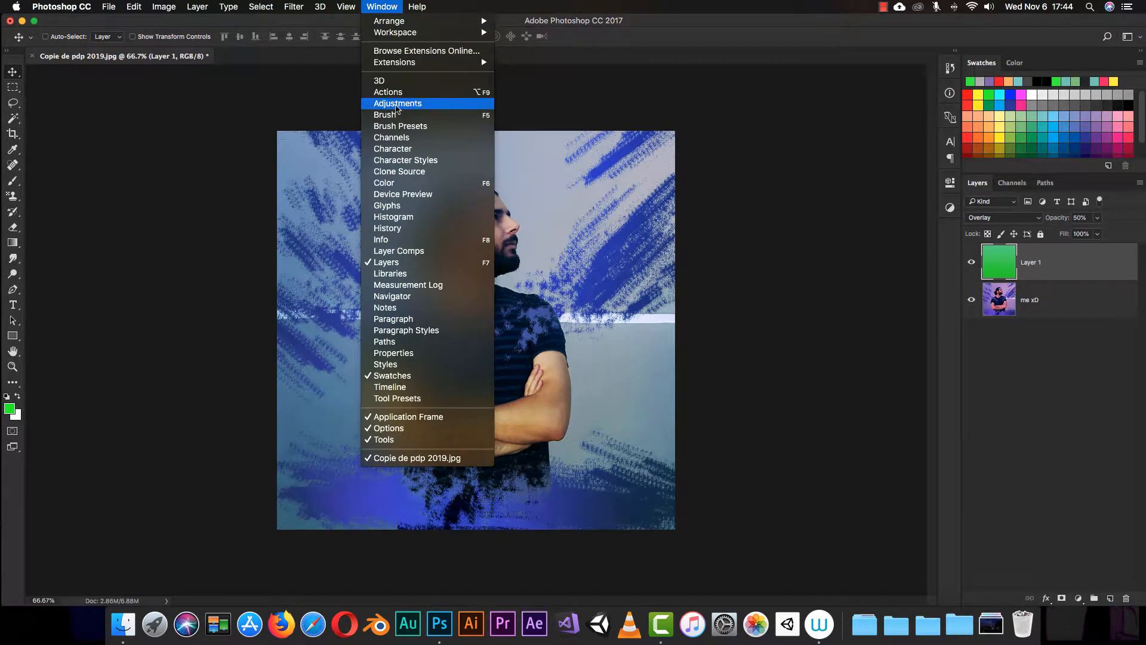
pyautogui.click(410, 105)
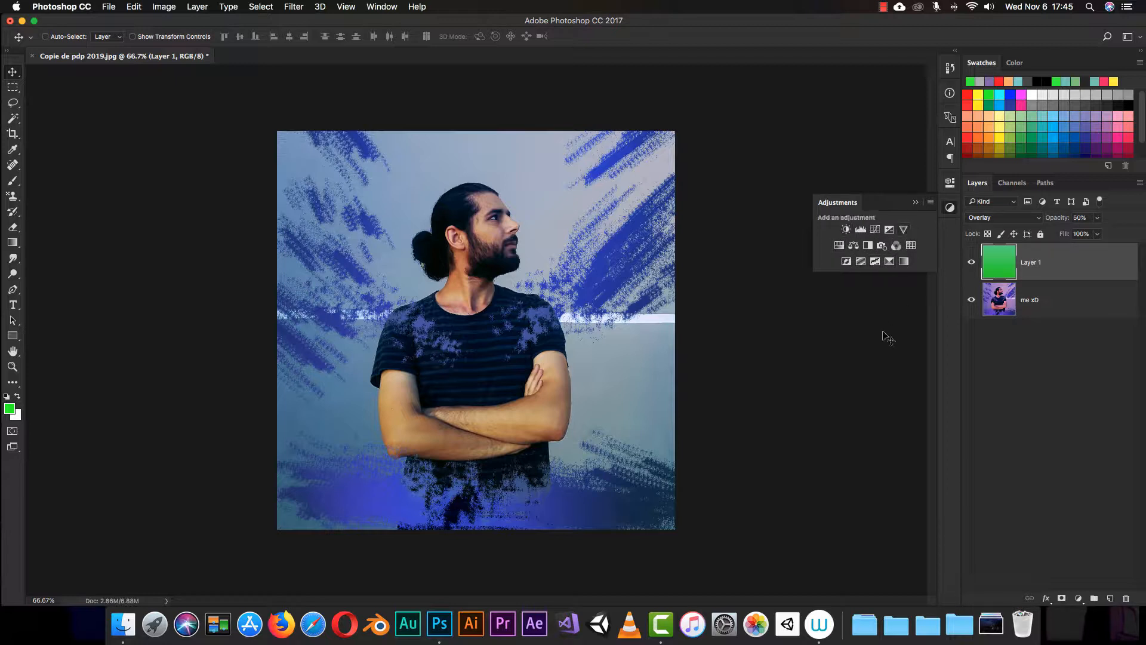
pyautogui.click(1082, 589)
pyautogui.click(1078, 597)
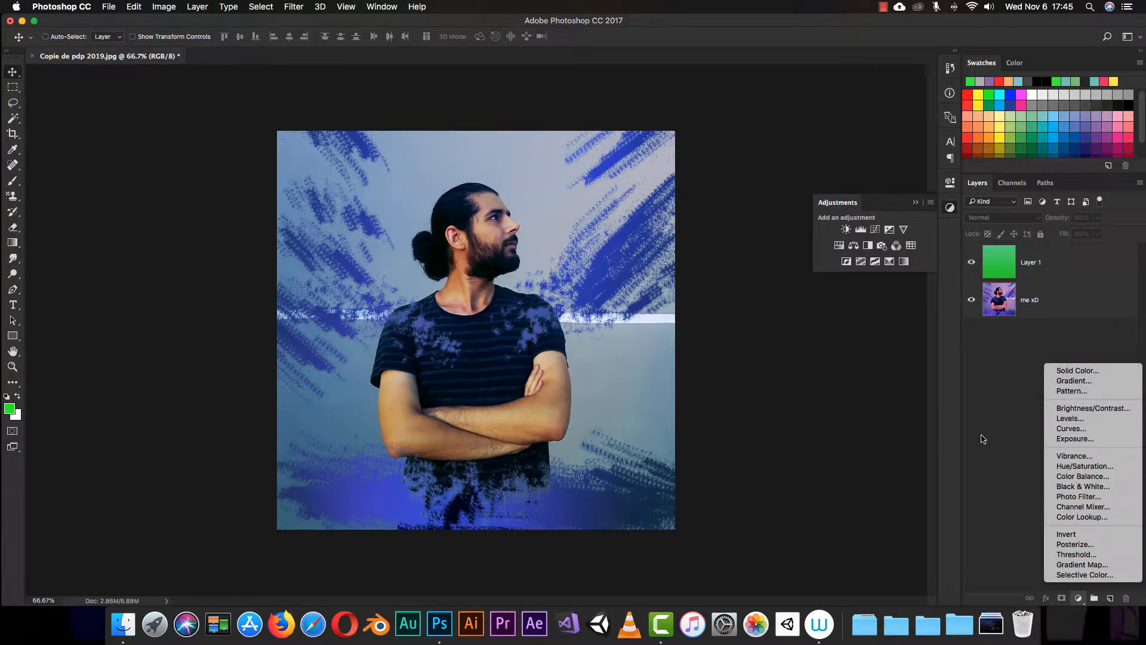
pyautogui.click(849, 219)
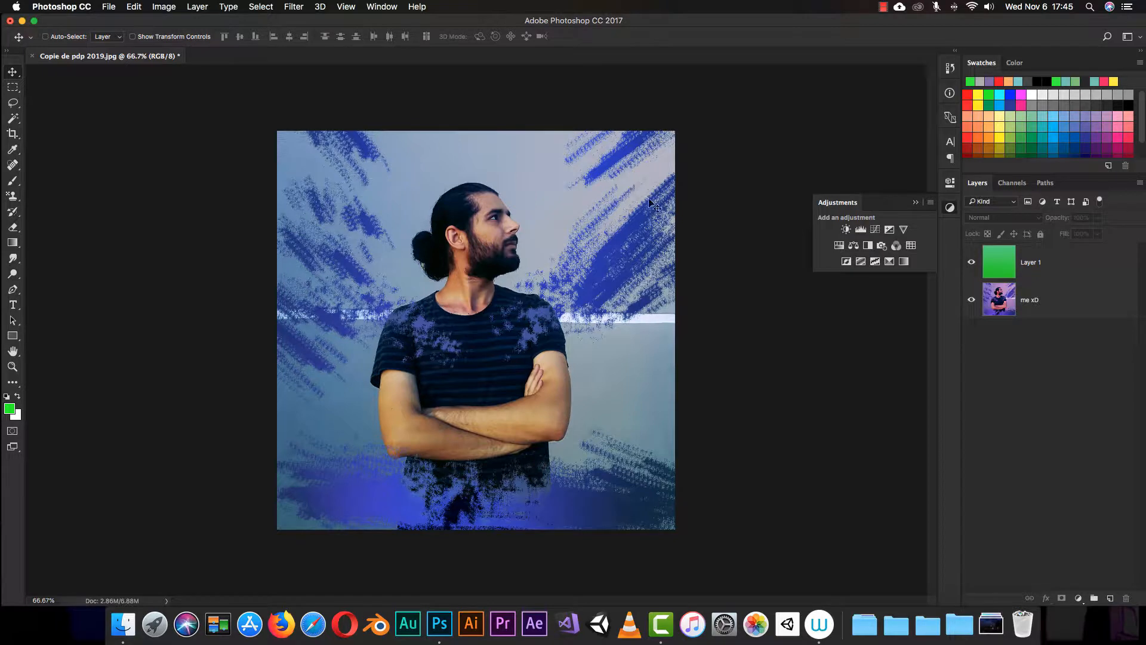
pyautogui.click(846, 230)
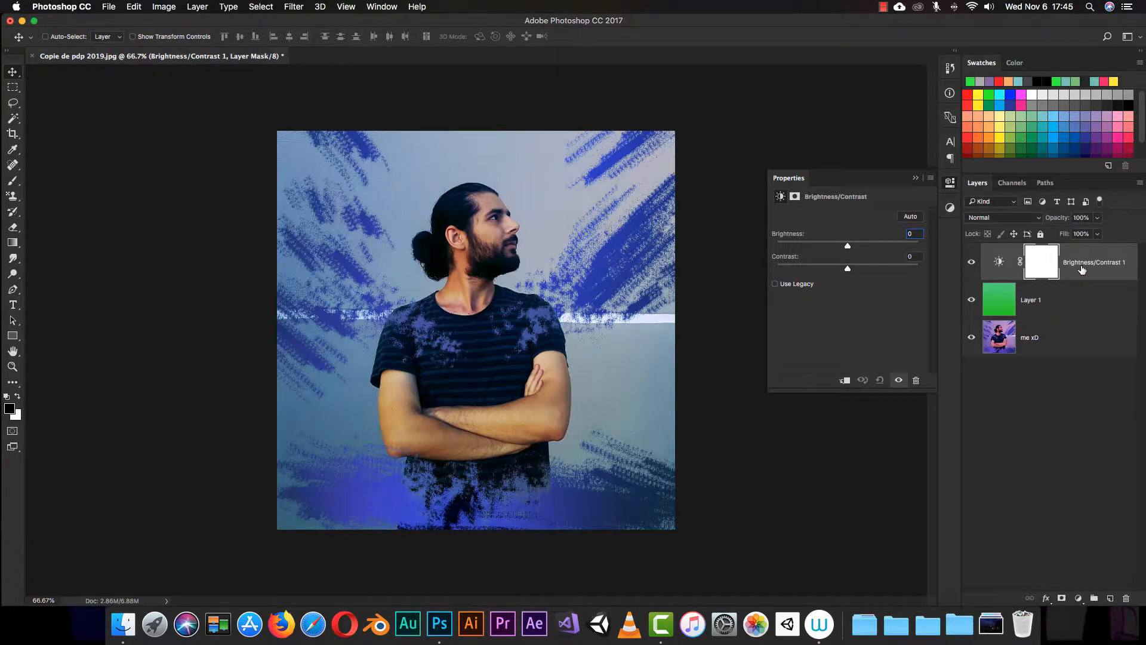
pyautogui.press('BackSpace')
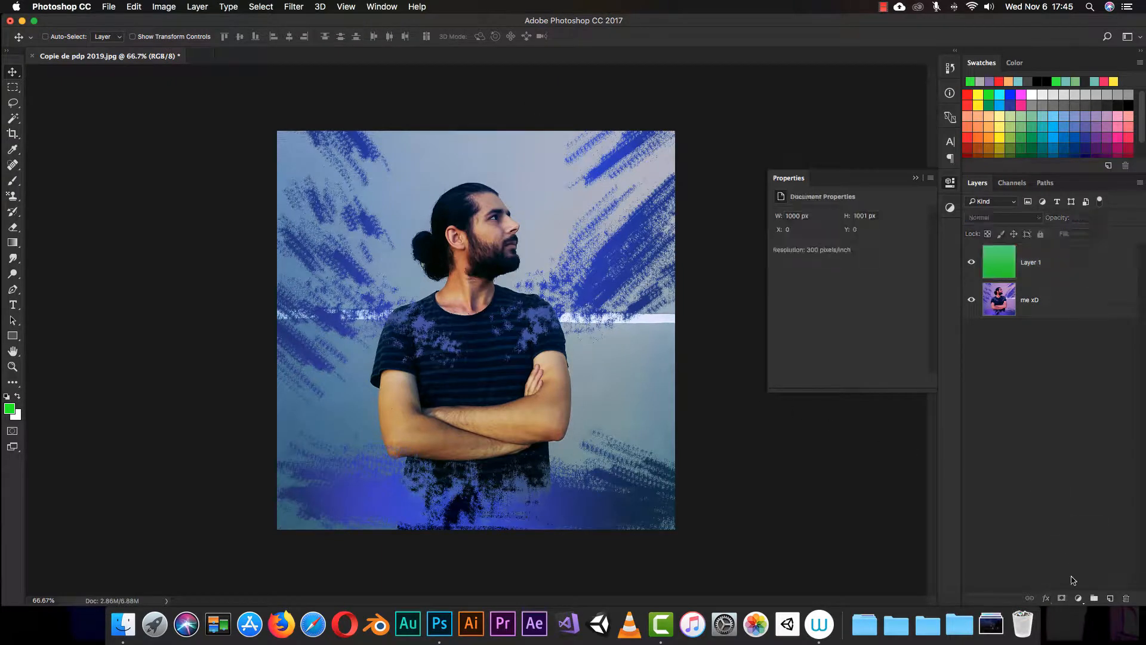
# Add a Brightness/Contrast adjustment layer above Layer 1.
pyautogui.click(1078, 599)
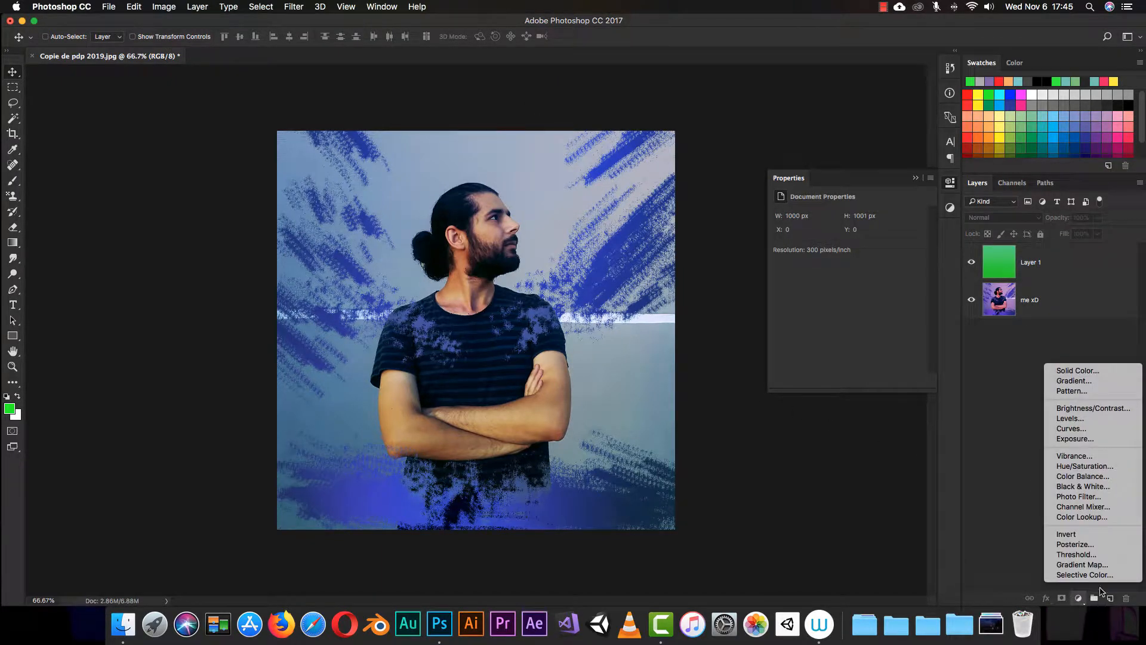
pyautogui.click(1095, 408)
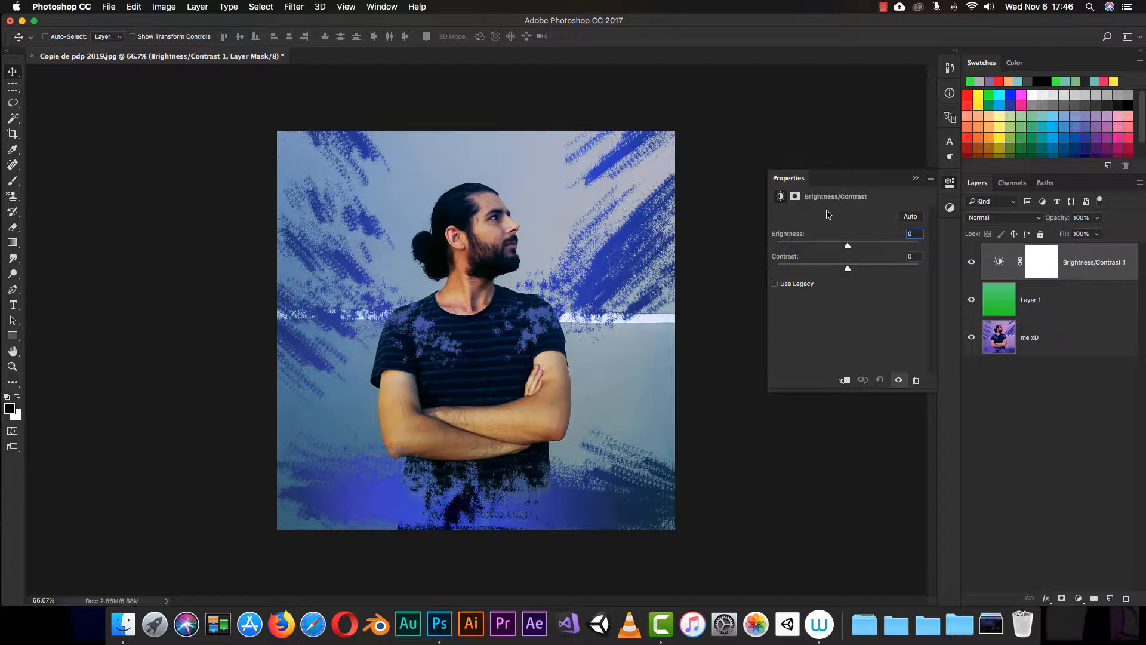
# Hide and redisplay the layer properties, and check them for the photo layer and the Brightness/Contrast layer.
pyautogui.click(389, 8)
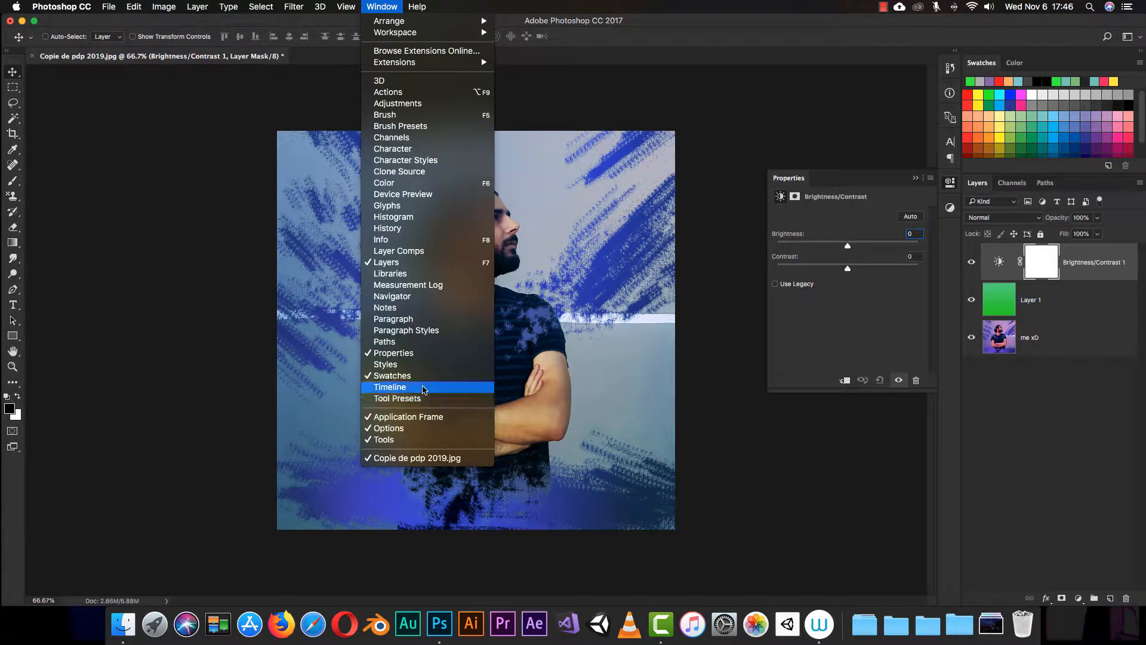
pyautogui.click(550, 343)
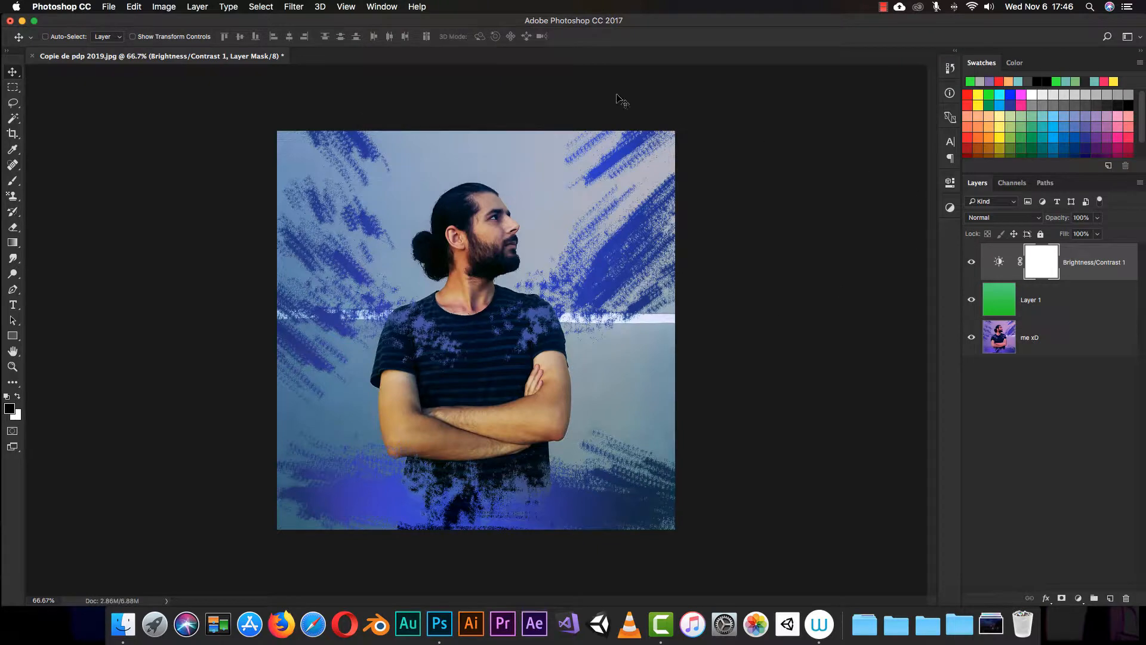
pyautogui.click(383, 7)
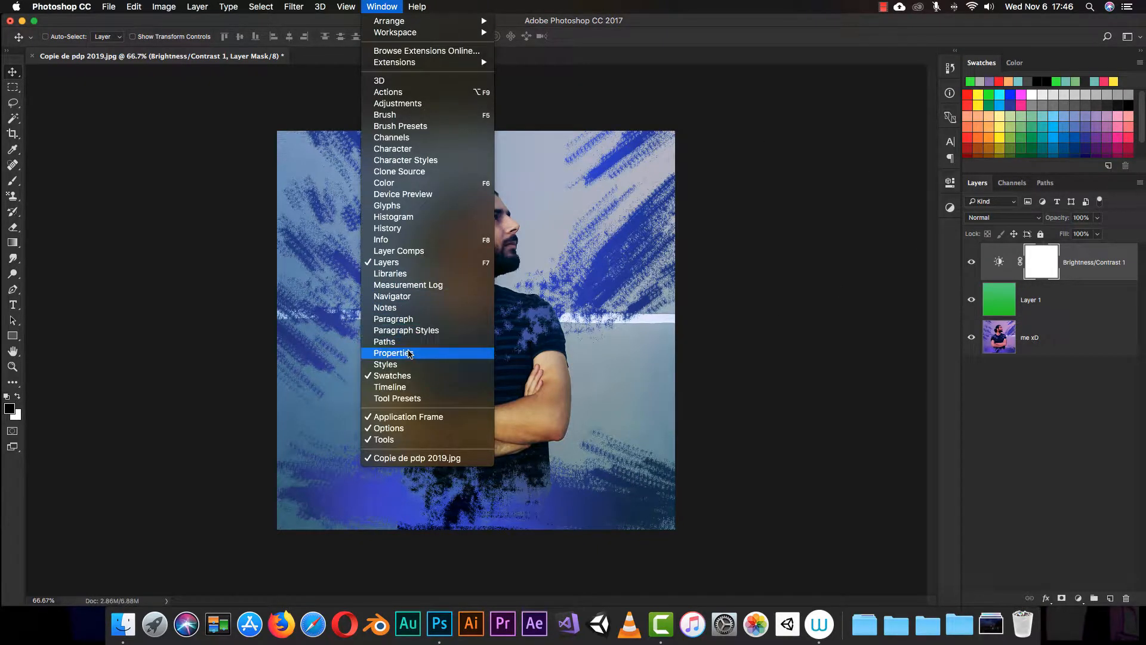
pyautogui.click(427, 351)
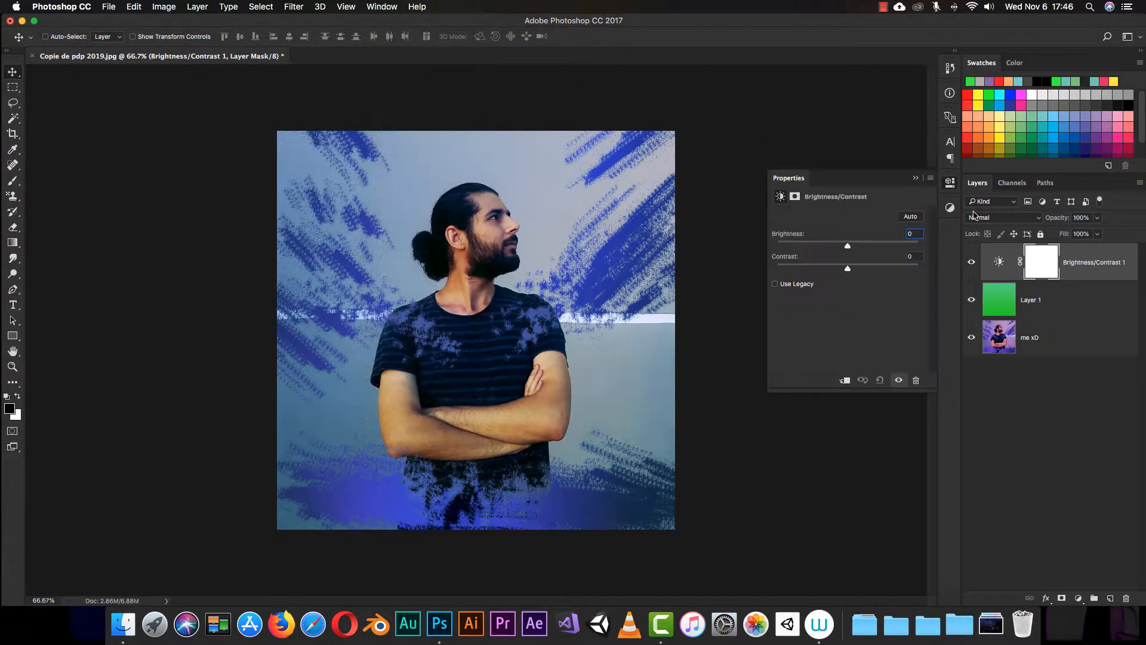
pyautogui.click(1048, 310)
pyautogui.click(1041, 346)
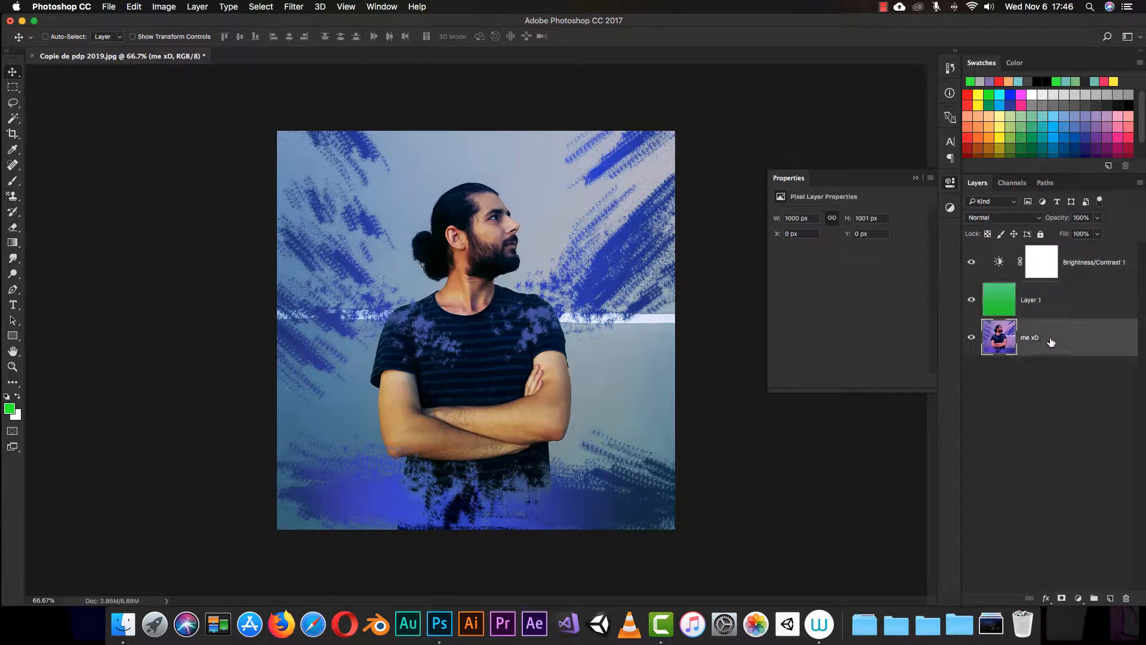
pyautogui.click(1070, 267)
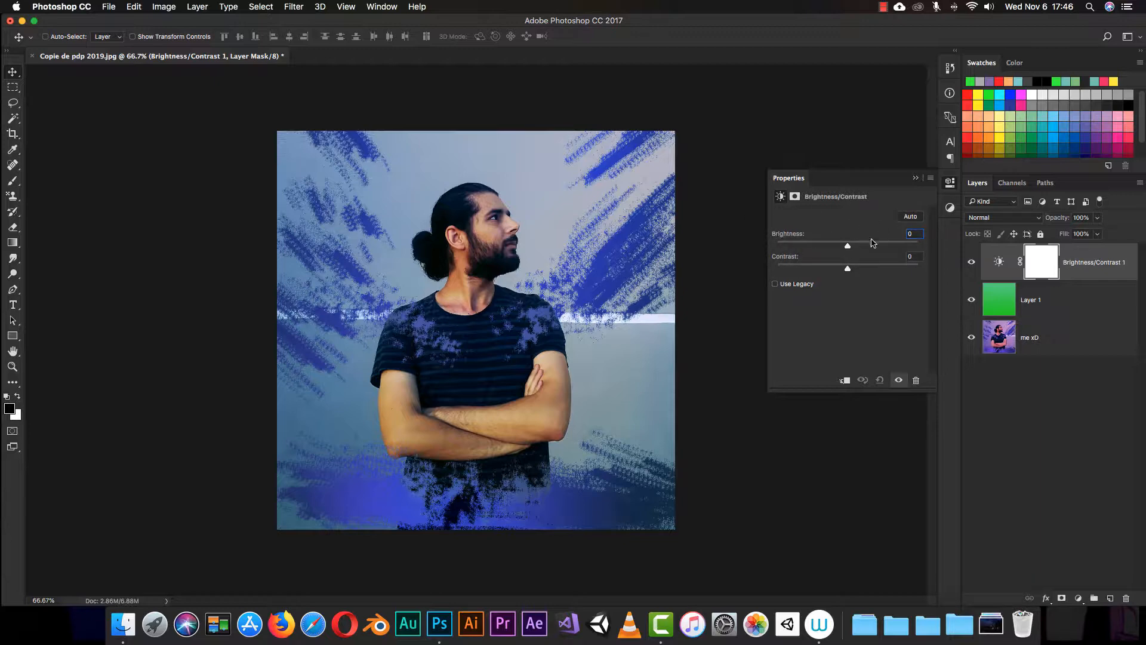
# Set the Brightness/Contrast layer's brightness to 61 and its contrast to -28.
pyautogui.moveTo(848, 247)
pyautogui.mouseDown()
pyautogui.moveTo(946, 246)
pyautogui.moveTo(775, 254)
pyautogui.moveTo(855, 255)
pyautogui.mouseUp()
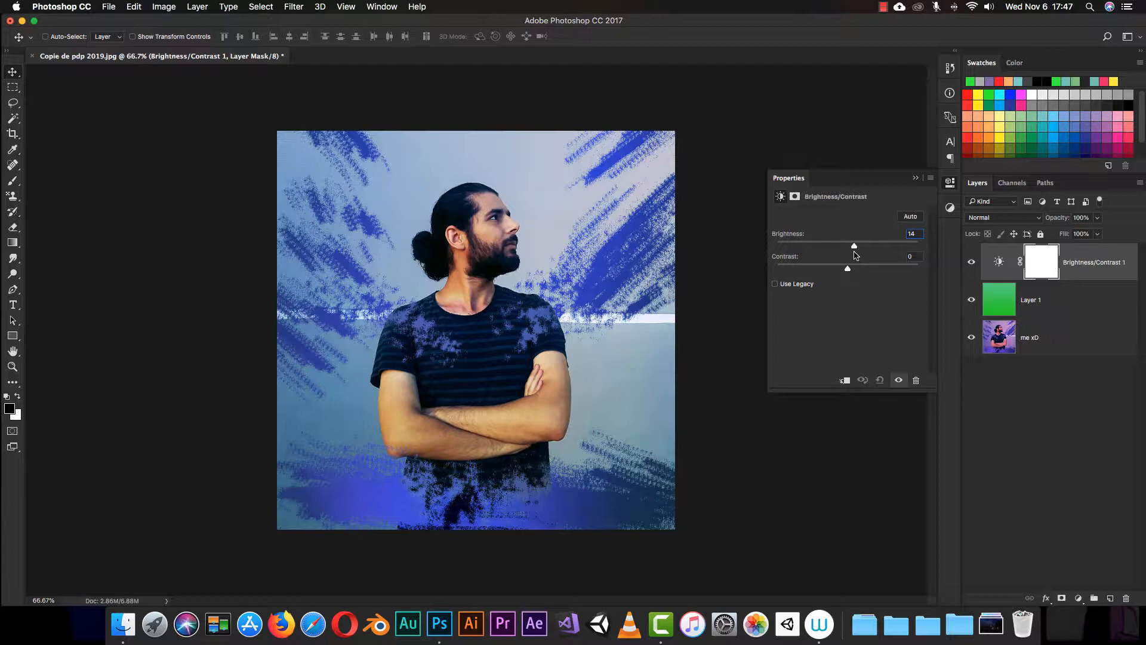
pyautogui.moveTo(856, 249)
pyautogui.mouseDown()
pyautogui.moveTo(897, 249)
pyautogui.moveTo(877, 252)
pyautogui.mouseUp()
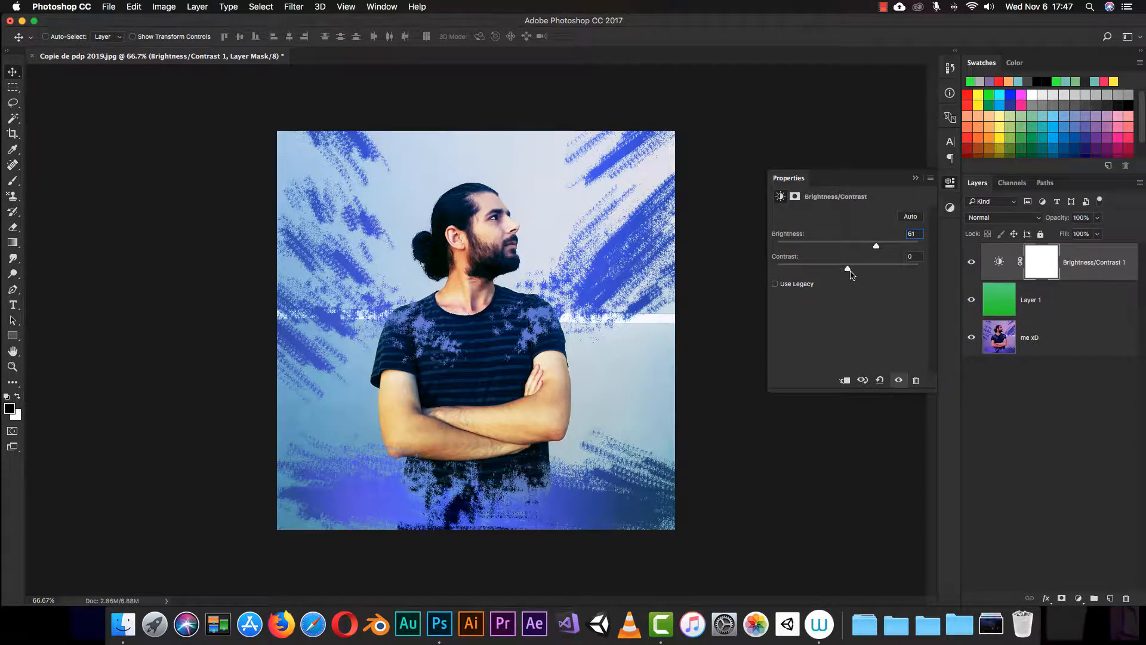
pyautogui.moveTo(851, 273); pyautogui.dragTo(937, 284)
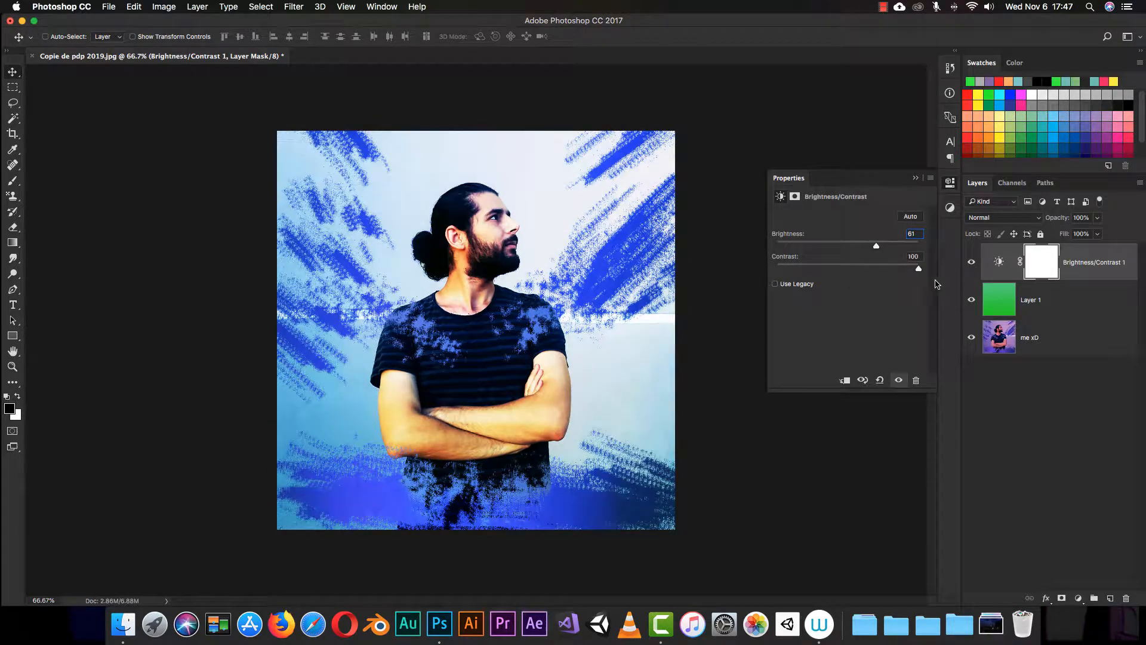
pyautogui.moveTo(907, 277); pyautogui.dragTo(809, 290)
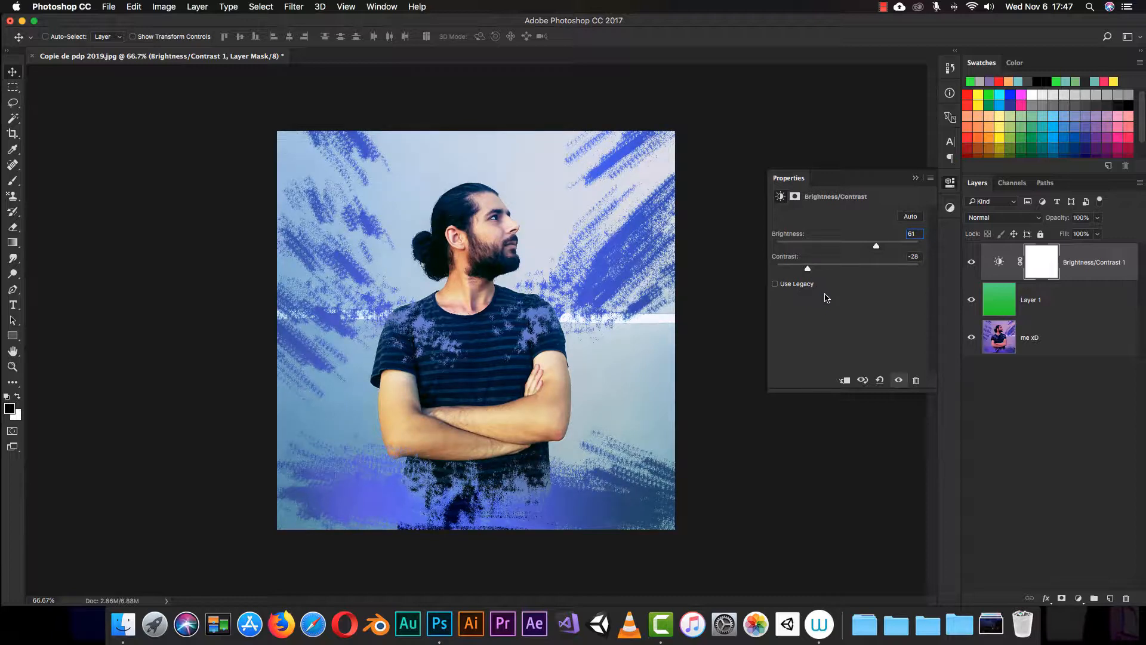
# Toggle the Brightness/Contrast layer's visibility to compare the photo with and without the adjustment.
pyautogui.click(1059, 421)
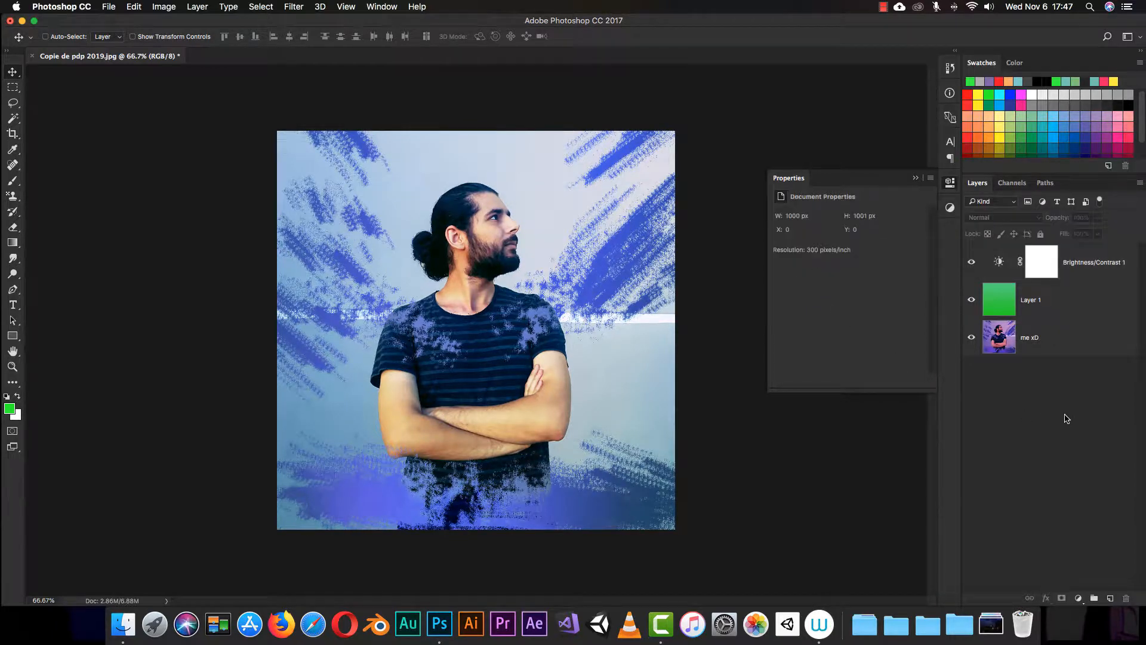
pyautogui.click(972, 268)
pyautogui.click(970, 263)
pyautogui.click(971, 263)
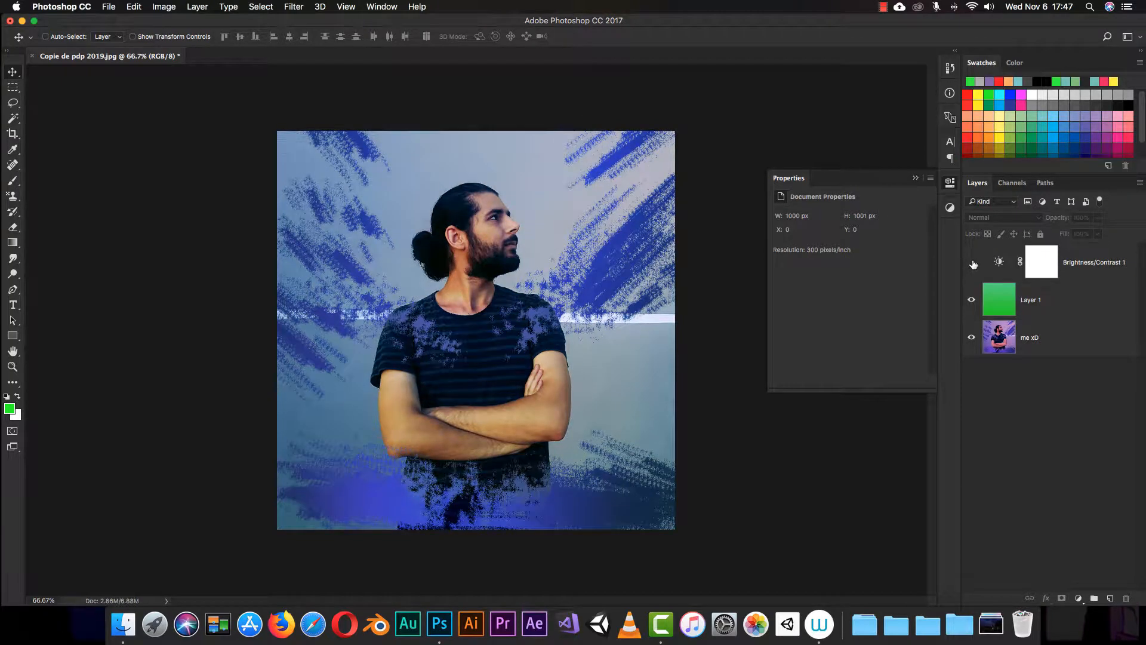
pyautogui.click(971, 263)
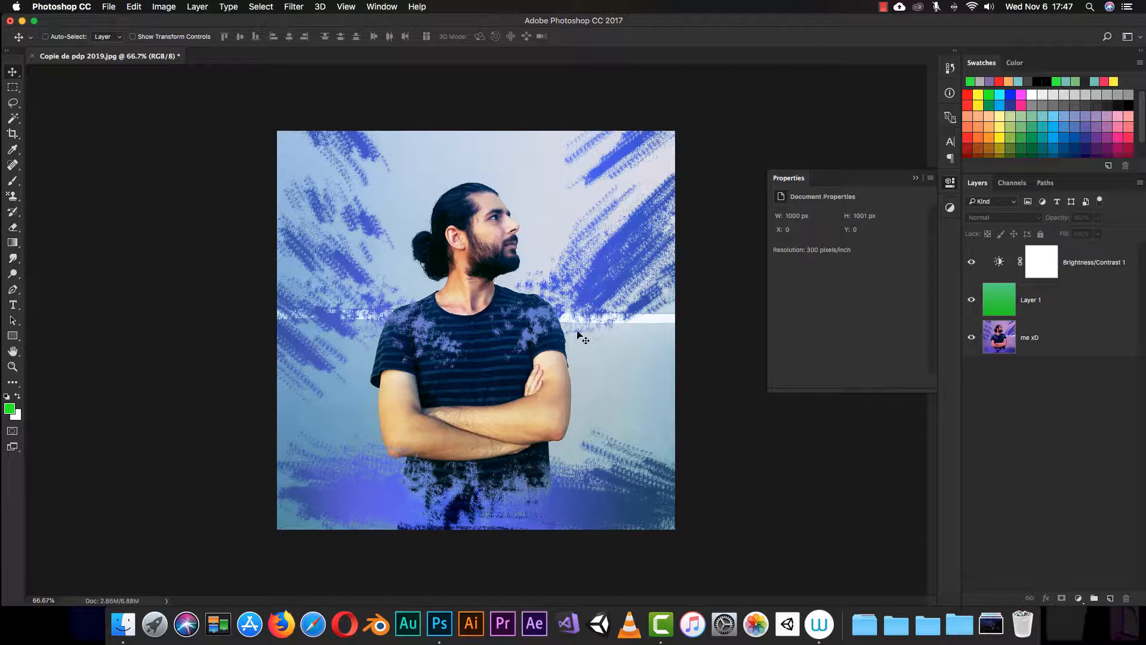
# Lower the Brightness/Contrast layer's brightness slightly and compare the photo with and without the adjustment.
pyautogui.click(998, 263)
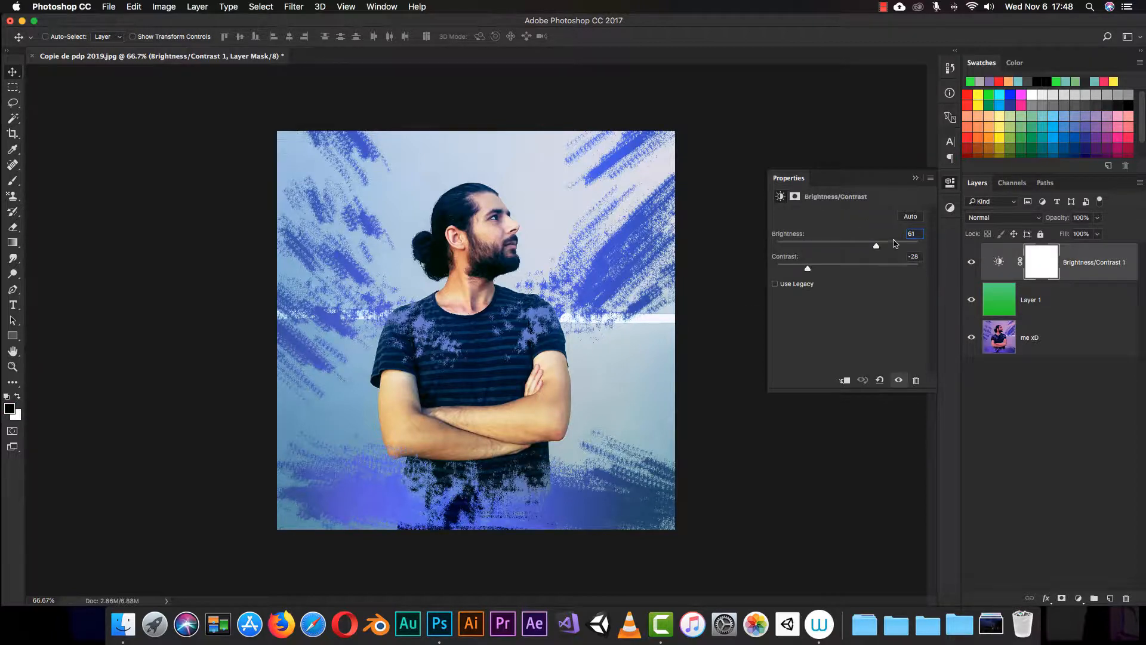
pyautogui.moveTo(875, 246)
pyautogui.mouseDown()
pyautogui.moveTo(856, 248)
pyautogui.moveTo(892, 249)
pyautogui.moveTo(869, 255)
pyautogui.mouseUp()
pyautogui.click(916, 178)
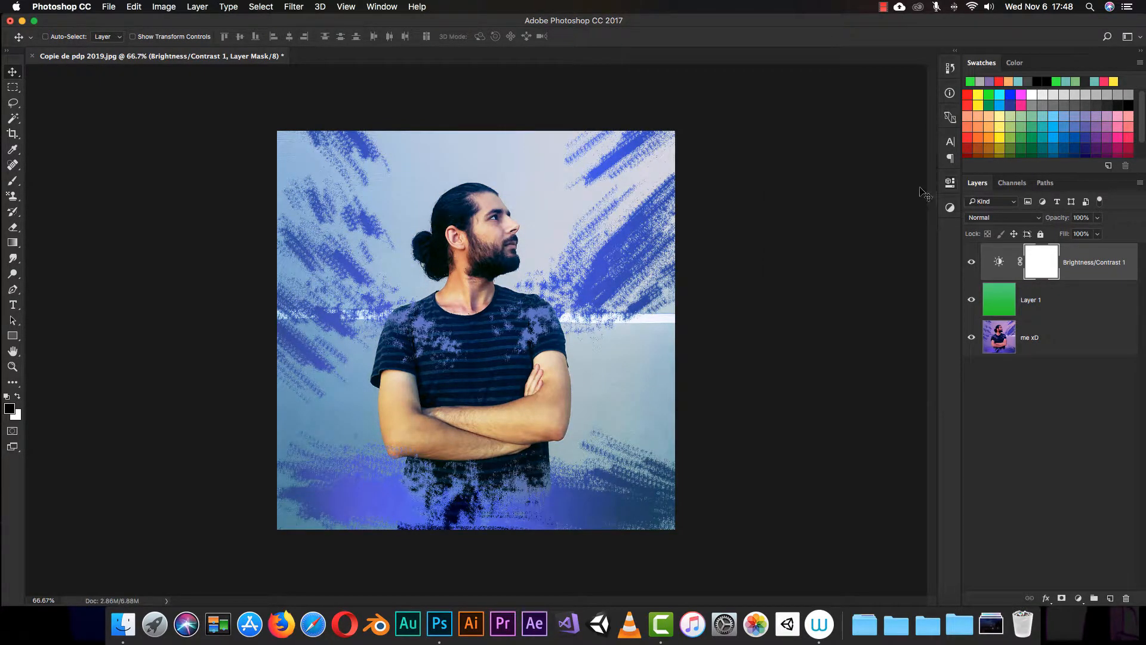
pyautogui.click(972, 267)
pyautogui.click(972, 268)
# Add a Hue/Saturation adjustment layer above the Brightness/Contrast layer and apply the Cyanotype preset to it.
pyautogui.click(1077, 599)
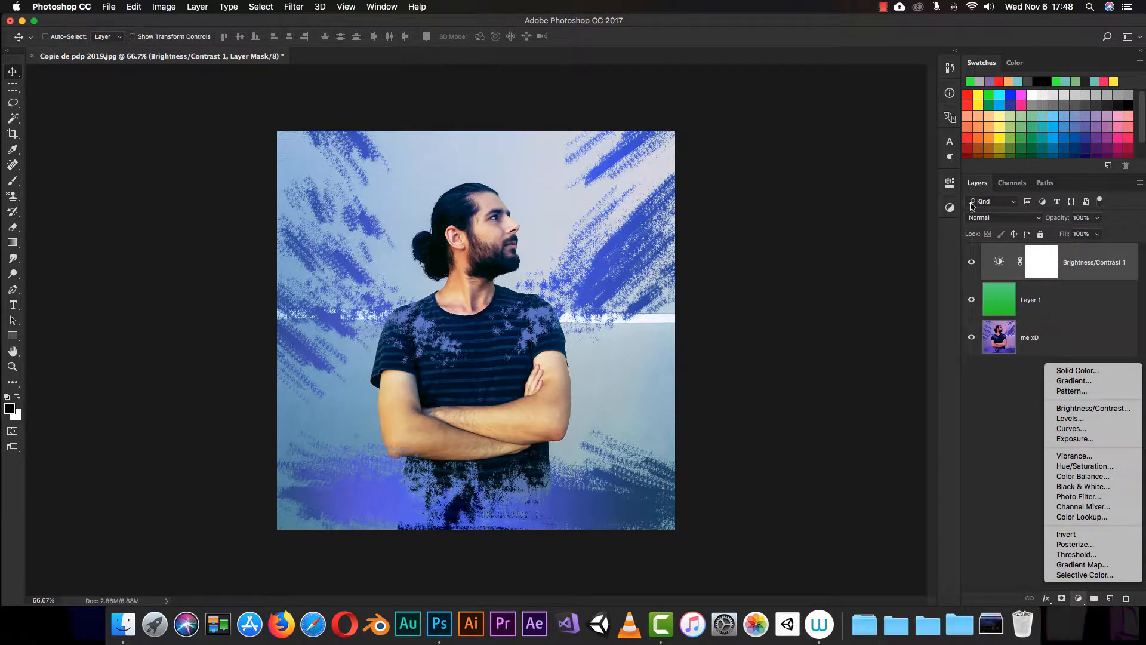
pyautogui.click(950, 208)
pyautogui.click(951, 210)
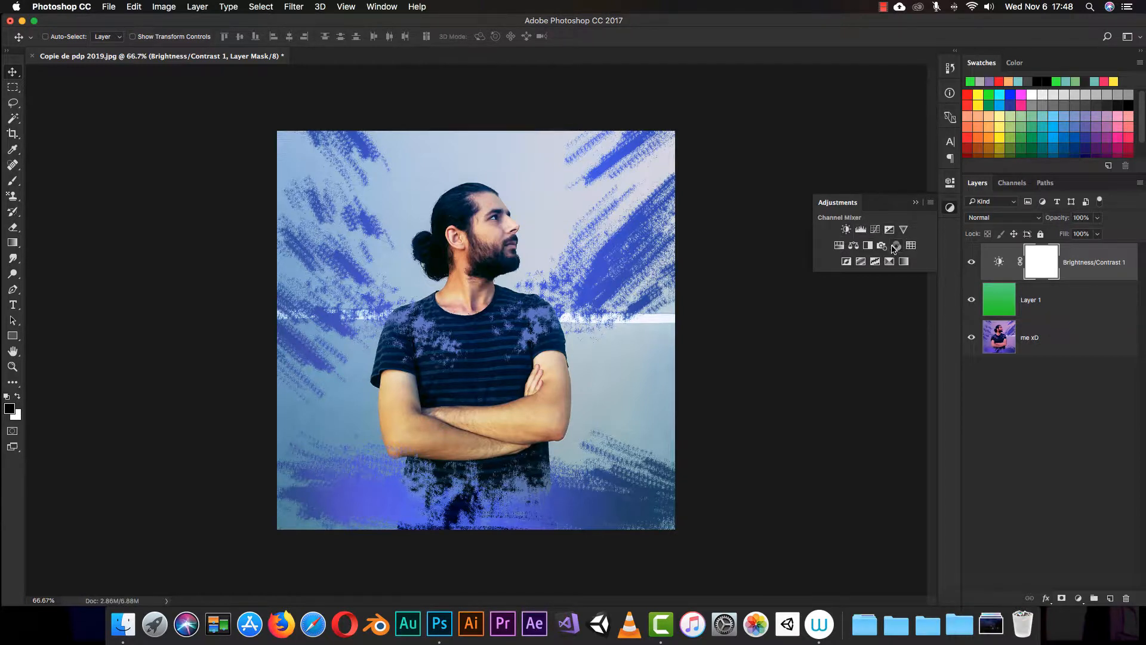
pyautogui.click(839, 247)
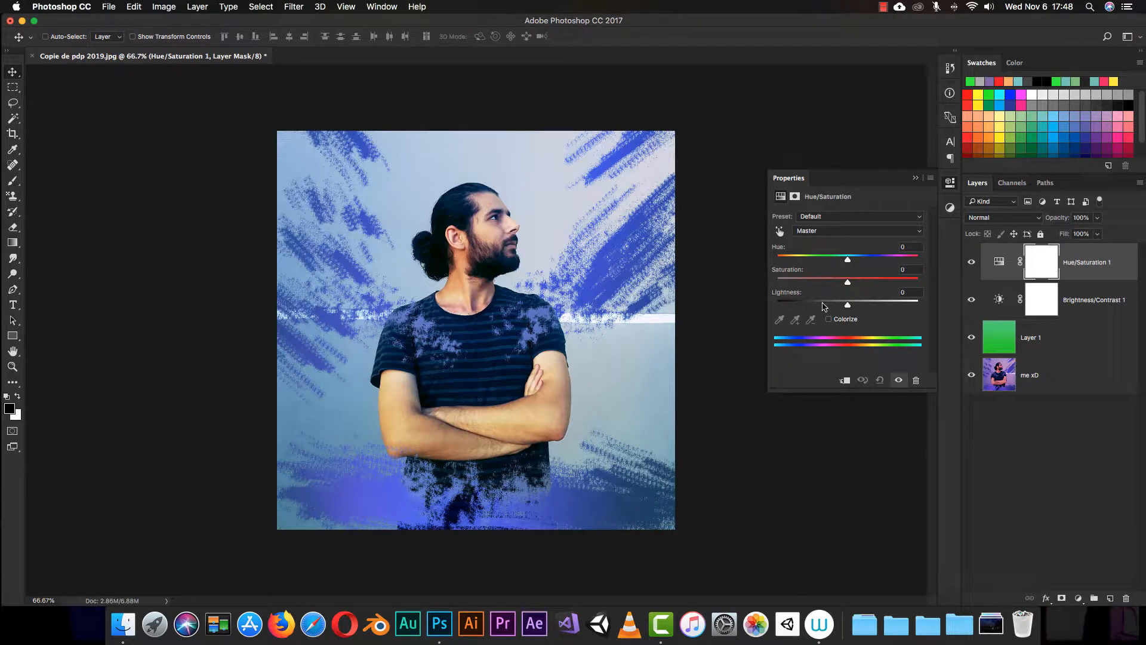
pyautogui.click(810, 218)
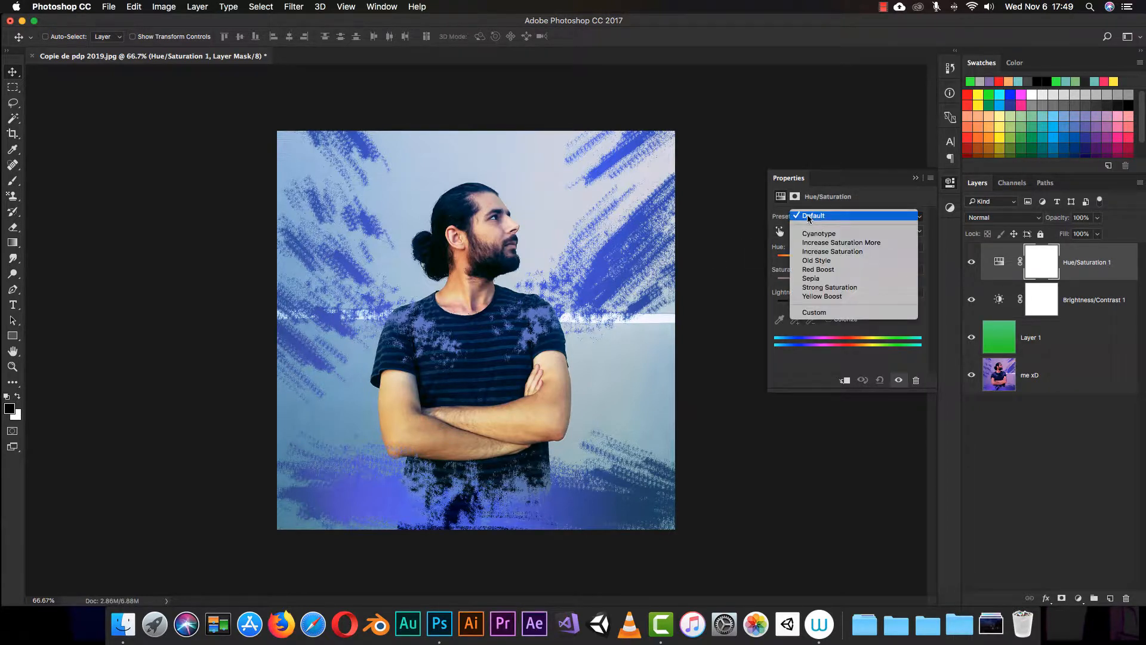
pyautogui.click(836, 237)
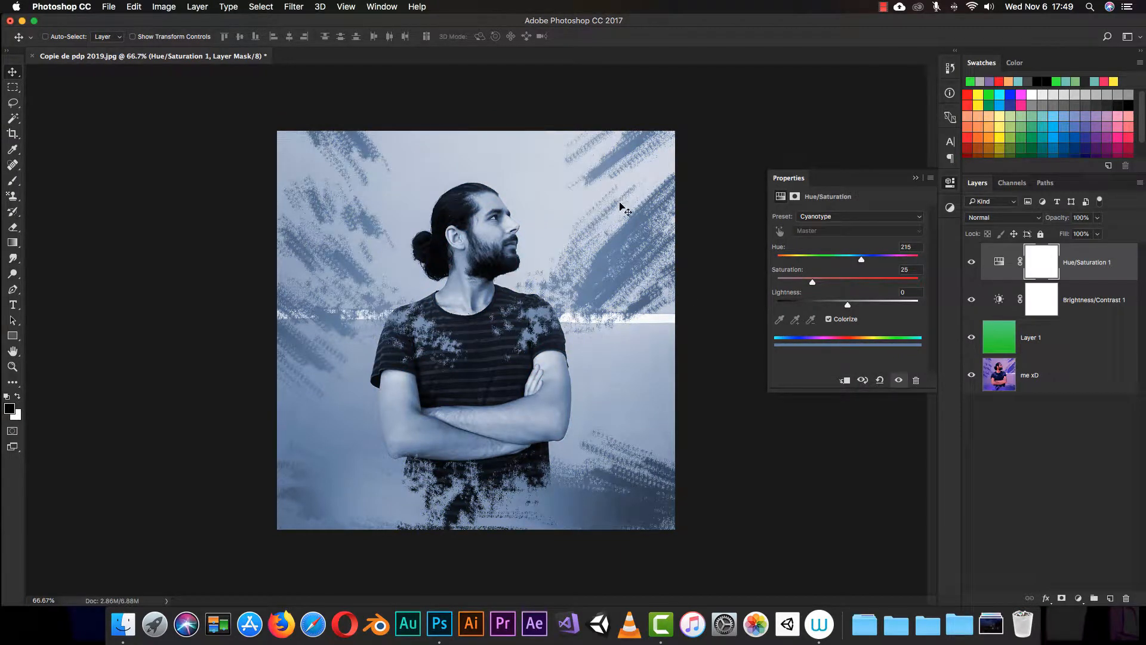
# Try the Increase Saturation More, Increase Saturation, Old Style and Red Boost presets on the Hue/Saturation layer.
pyautogui.click(825, 216)
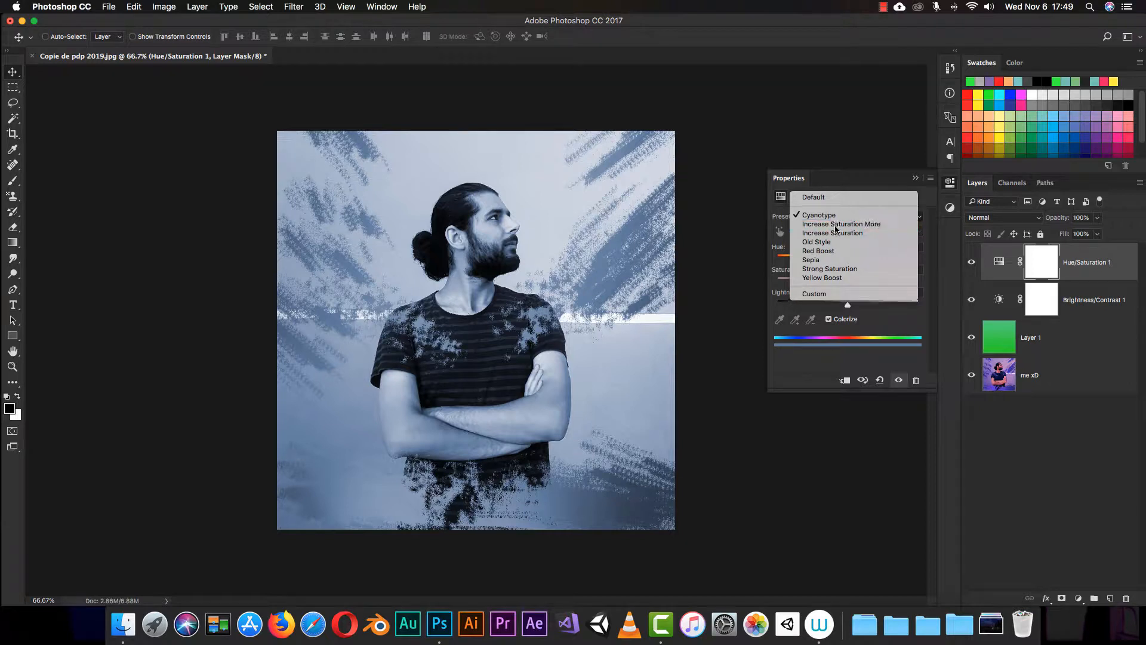
pyautogui.click(834, 226)
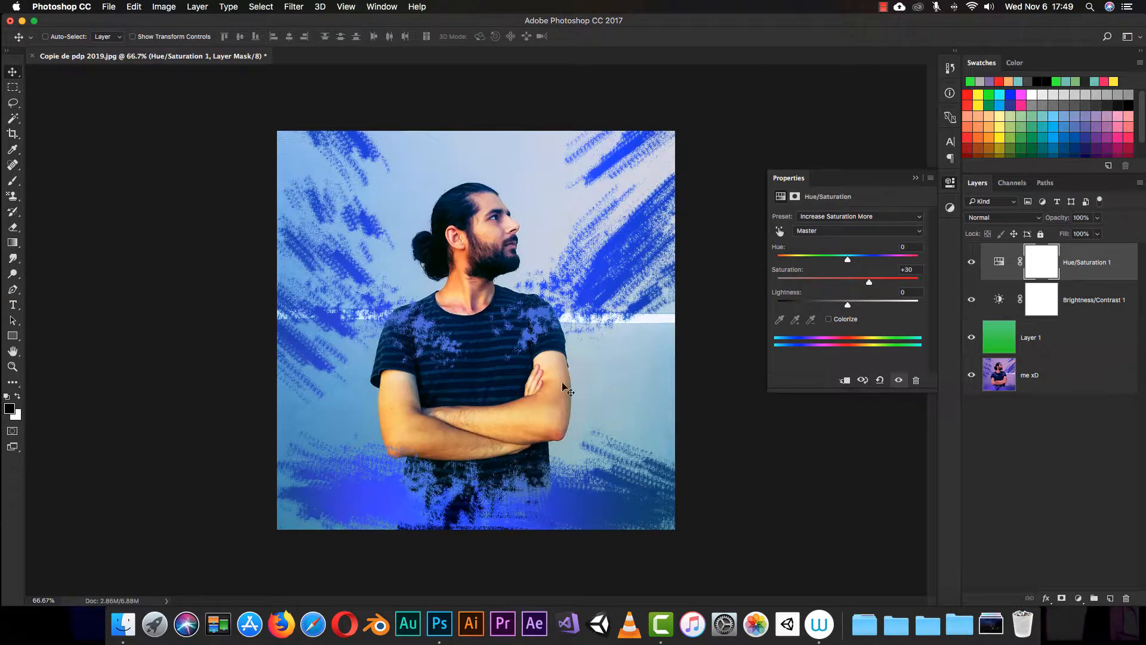
pyautogui.click(846, 216)
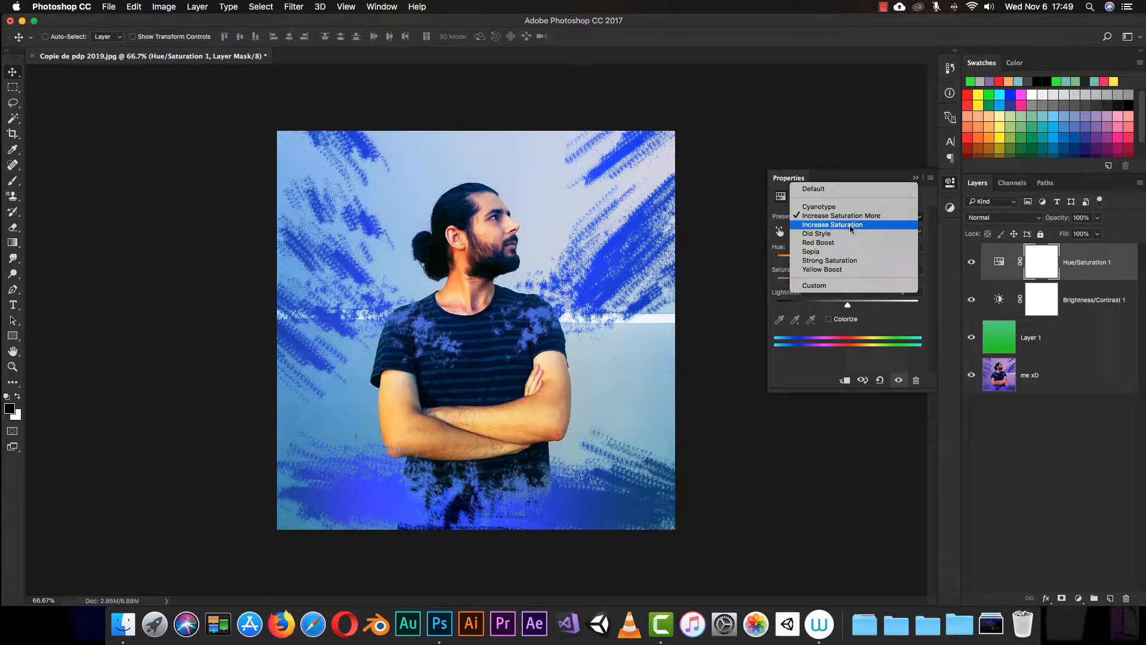
pyautogui.click(850, 224)
pyautogui.click(831, 219)
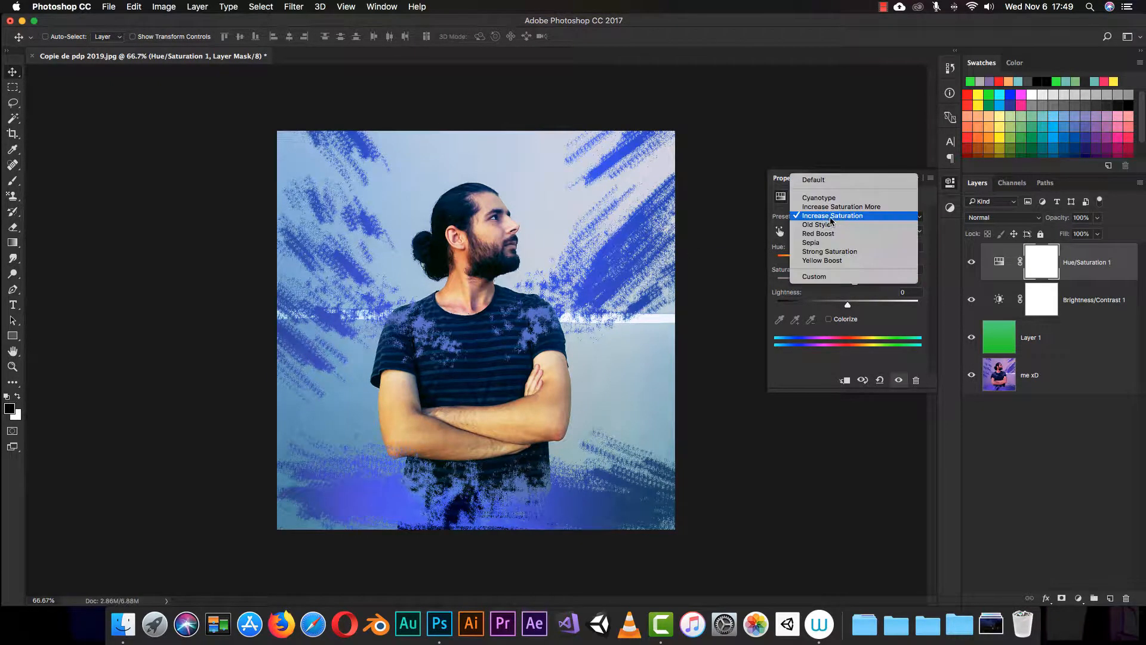
pyautogui.click(836, 230)
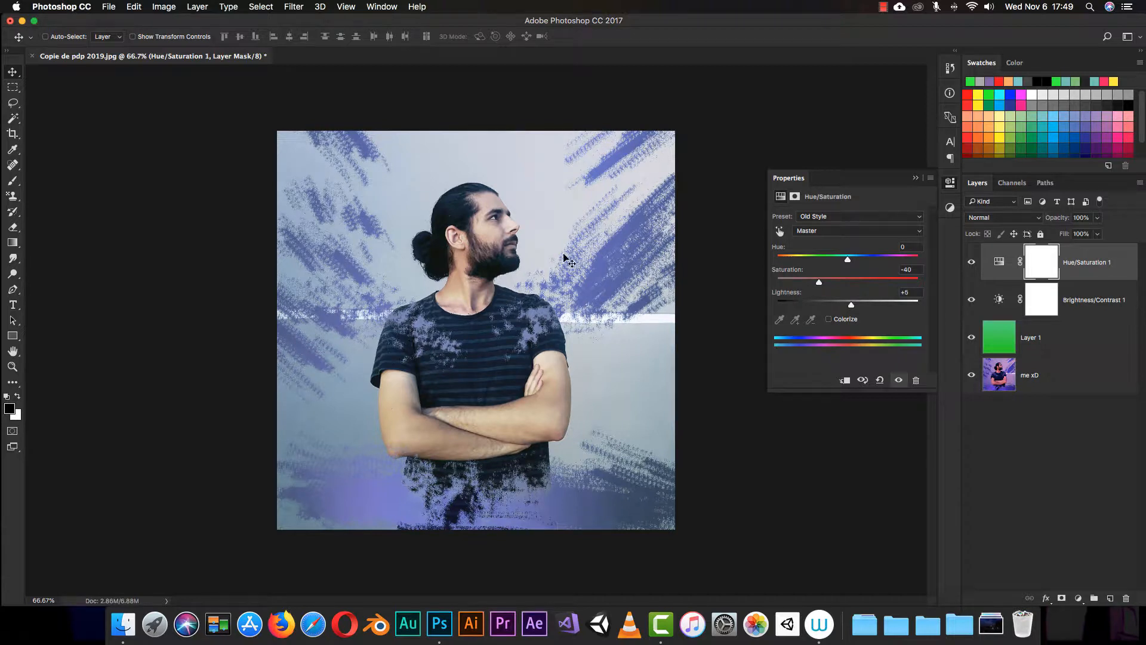
pyautogui.click(911, 215)
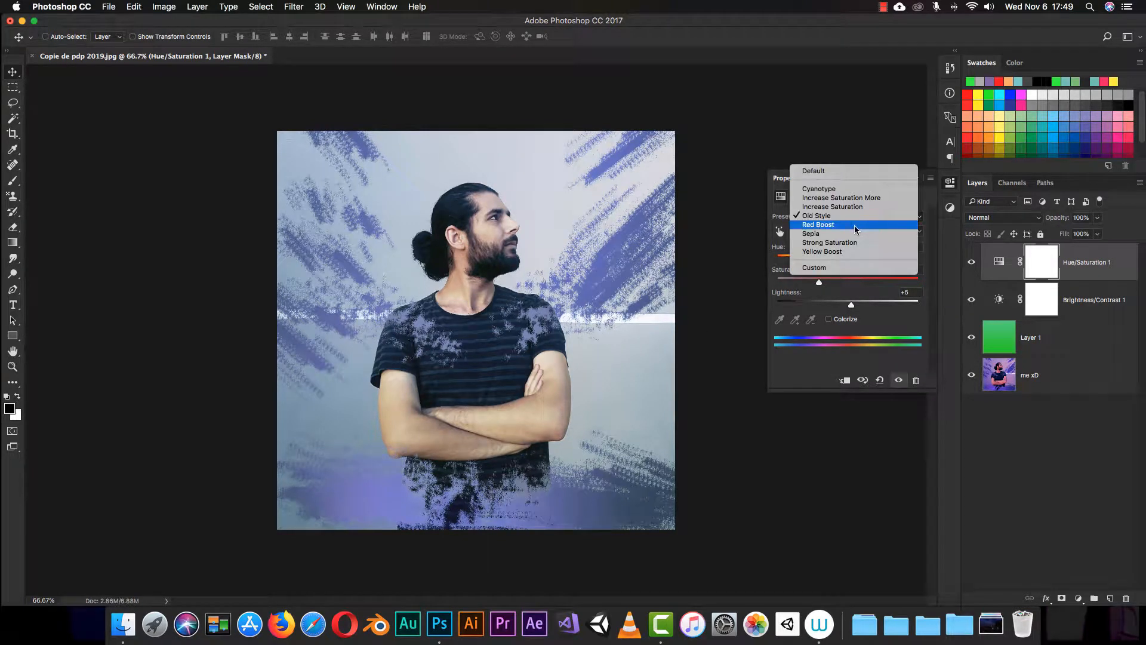
pyautogui.click(852, 225)
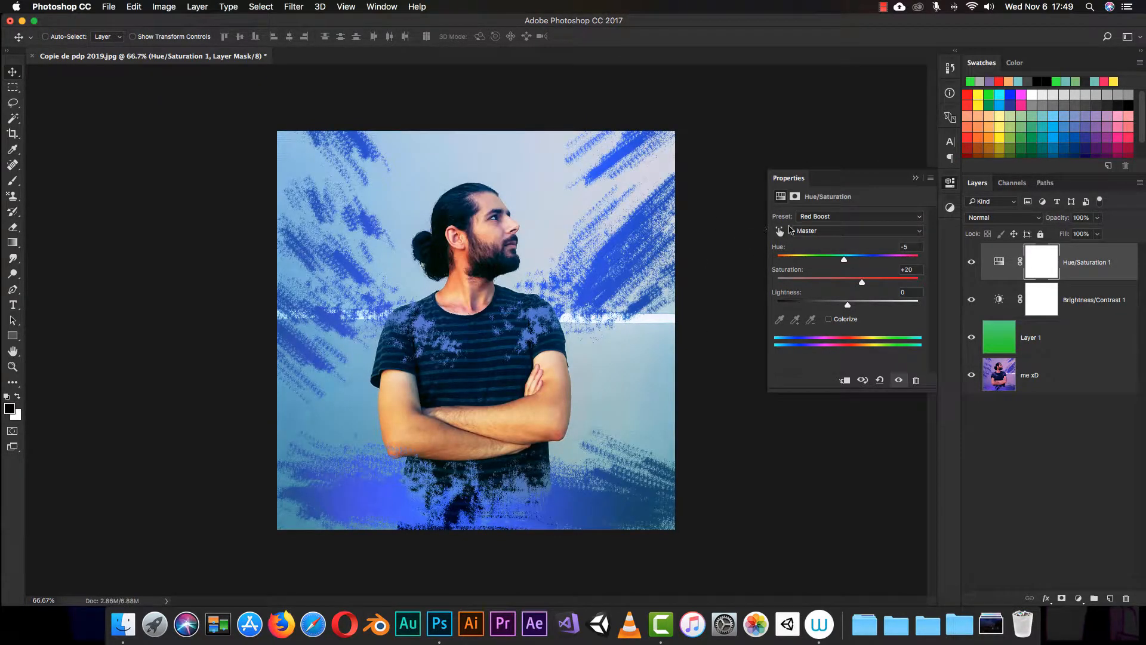
# Try the Strong Saturation, Yellow Boost and Custom presets on the Hue/Saturation layer.
pyautogui.click(826, 215)
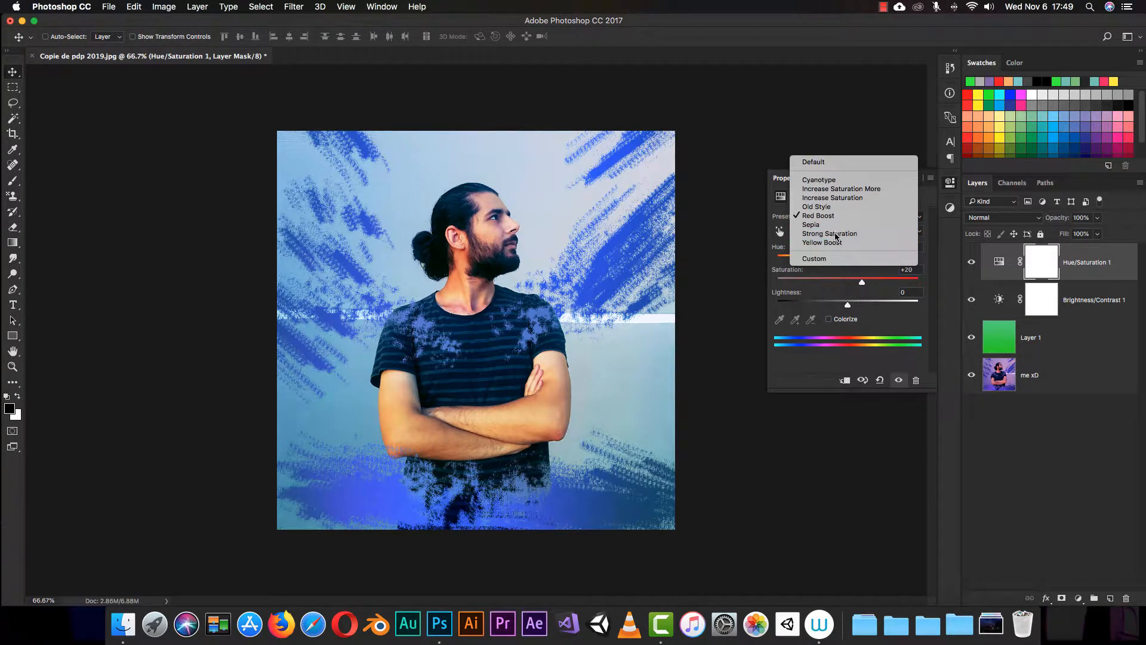
pyautogui.click(830, 233)
pyautogui.click(826, 216)
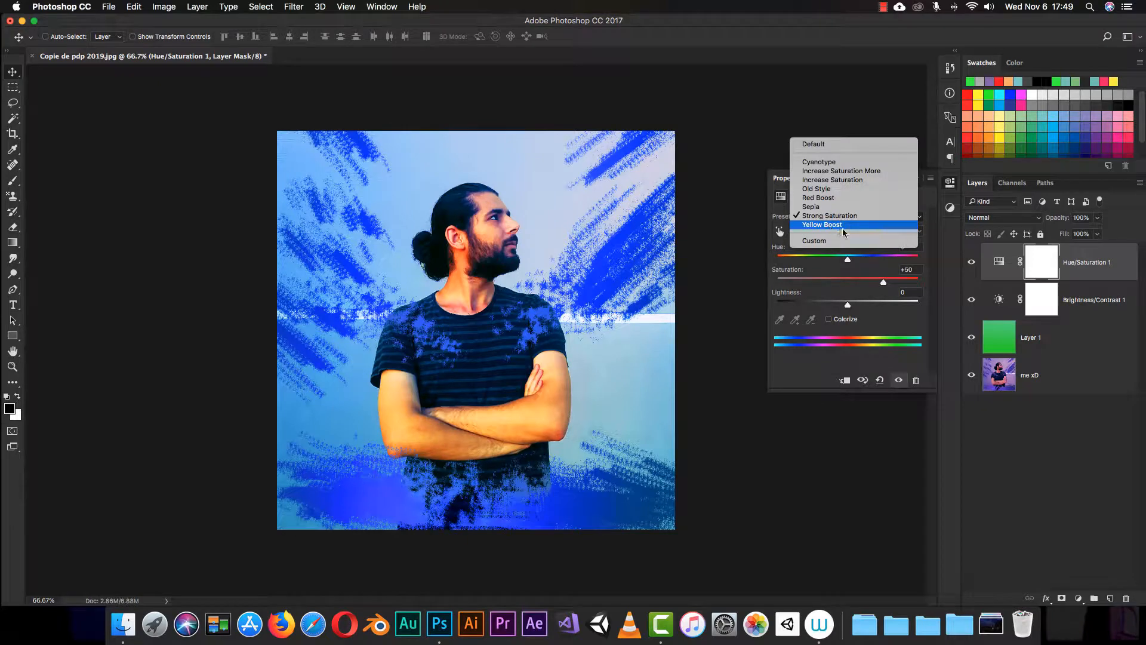
pyautogui.click(826, 225)
pyautogui.click(809, 223)
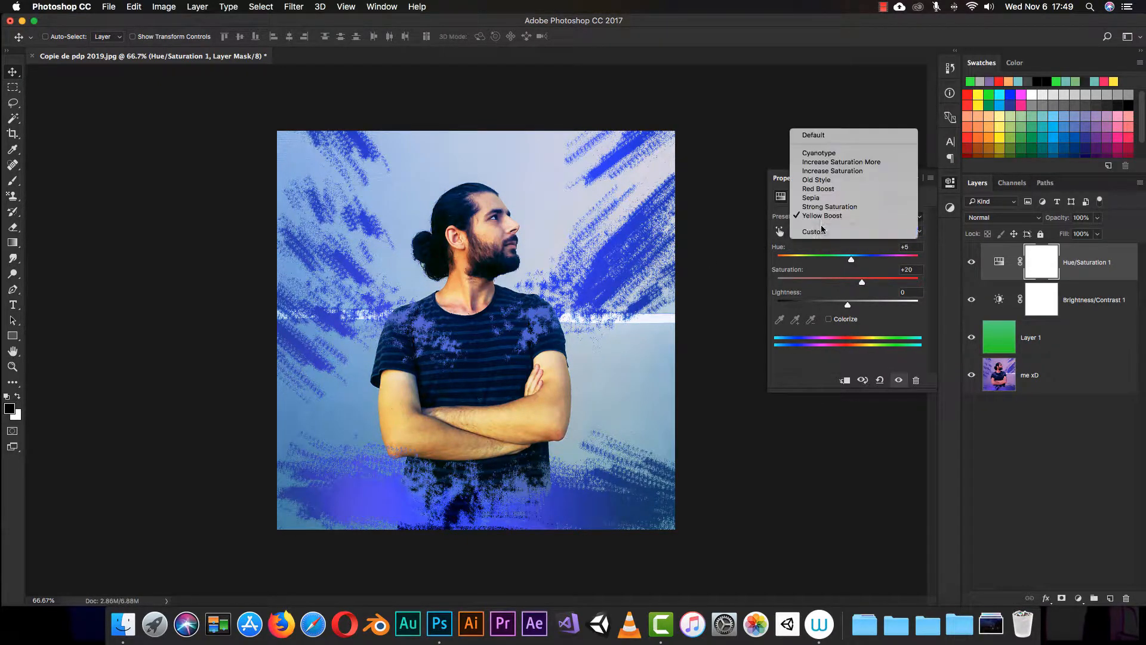
pyautogui.click(812, 228)
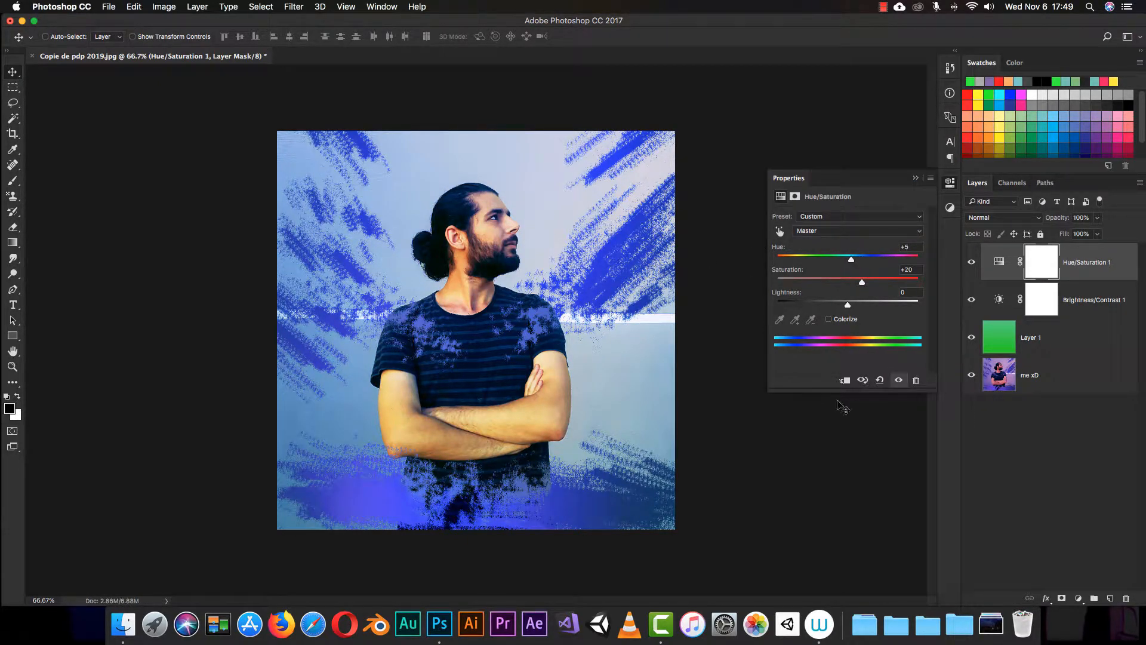
# Reset the Hue/Saturation layer to the Default preset and toggle its visibility to compare the photo.
pyautogui.click(830, 217)
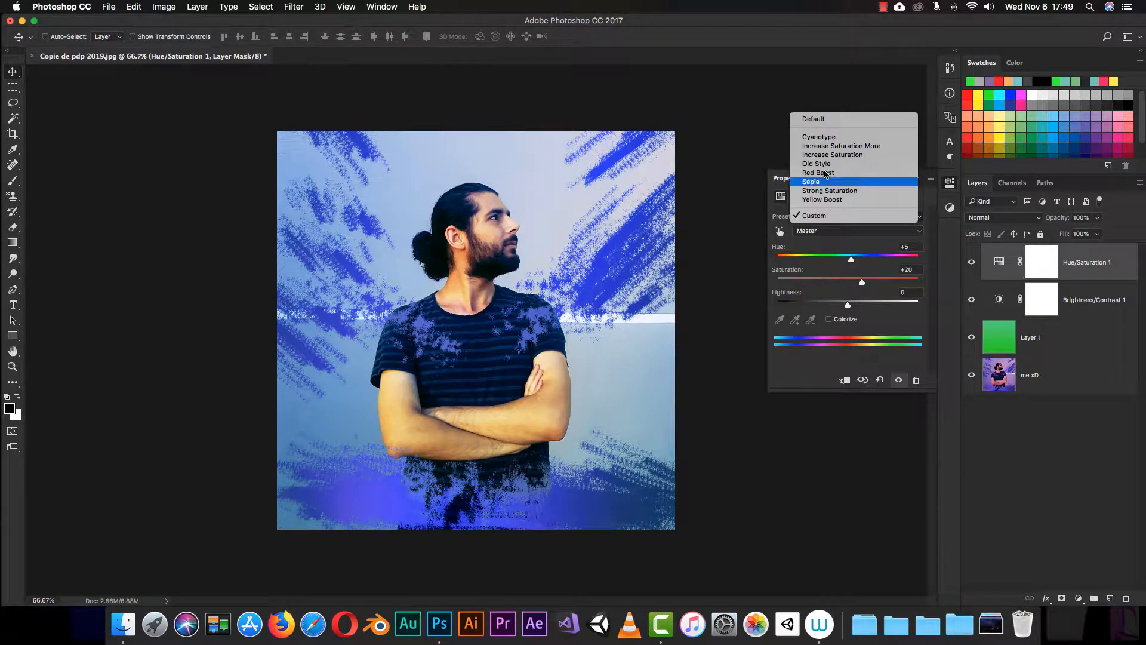
pyautogui.click(819, 120)
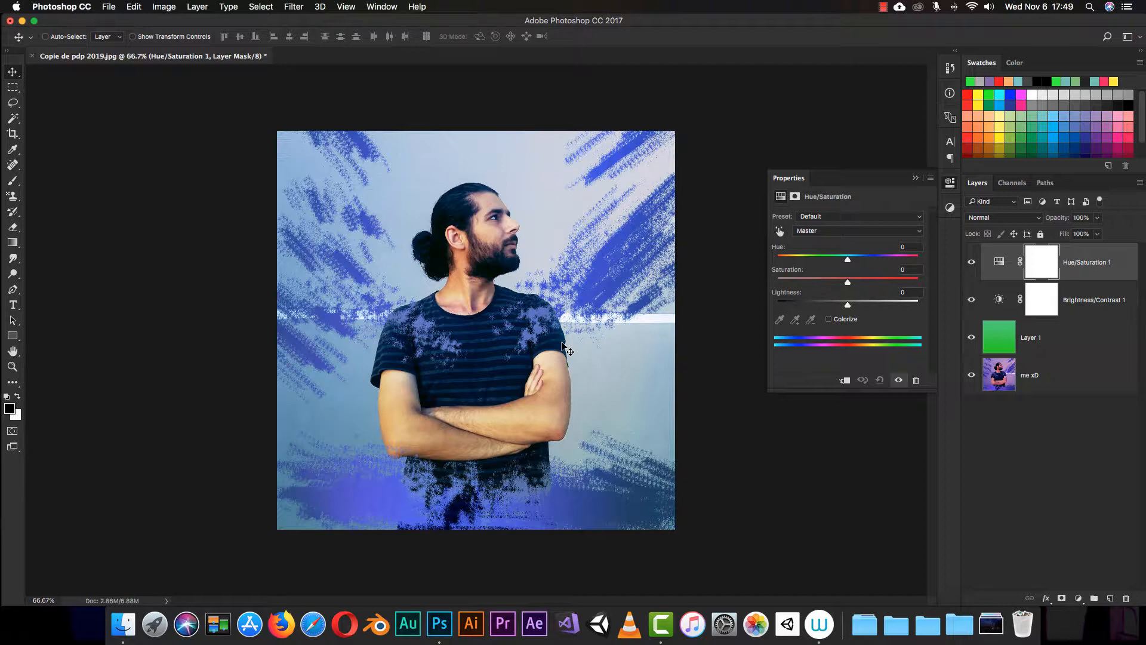
pyautogui.click(972, 263)
pyautogui.click(971, 263)
pyautogui.click(972, 262)
pyautogui.click(972, 262)
pyautogui.click(971, 263)
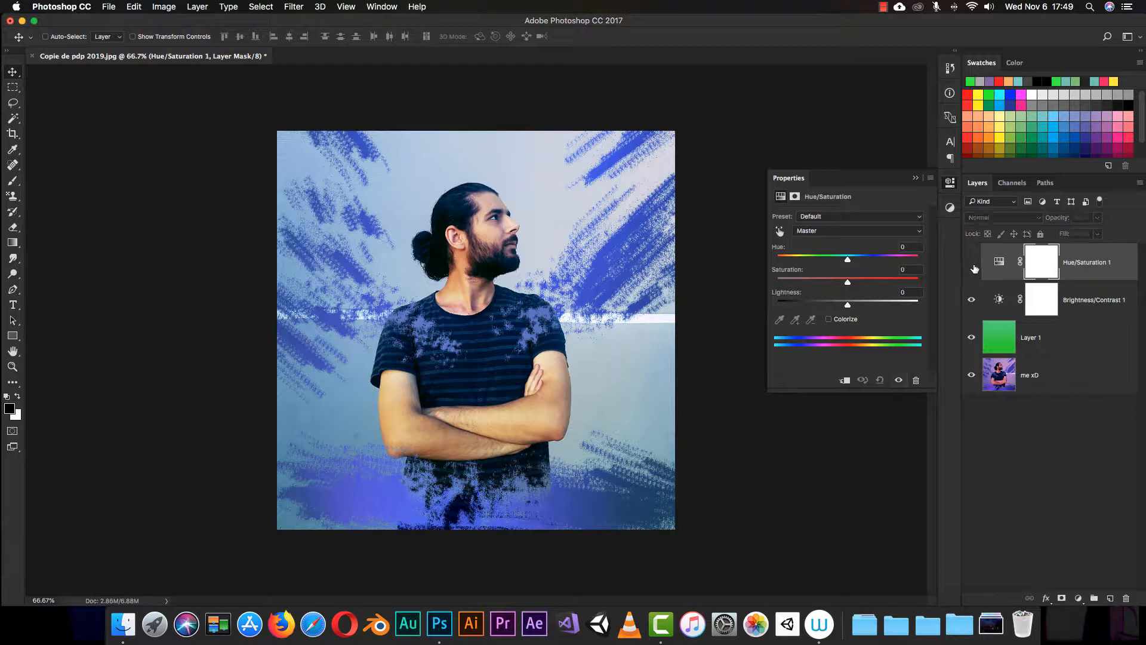
pyautogui.click(972, 263)
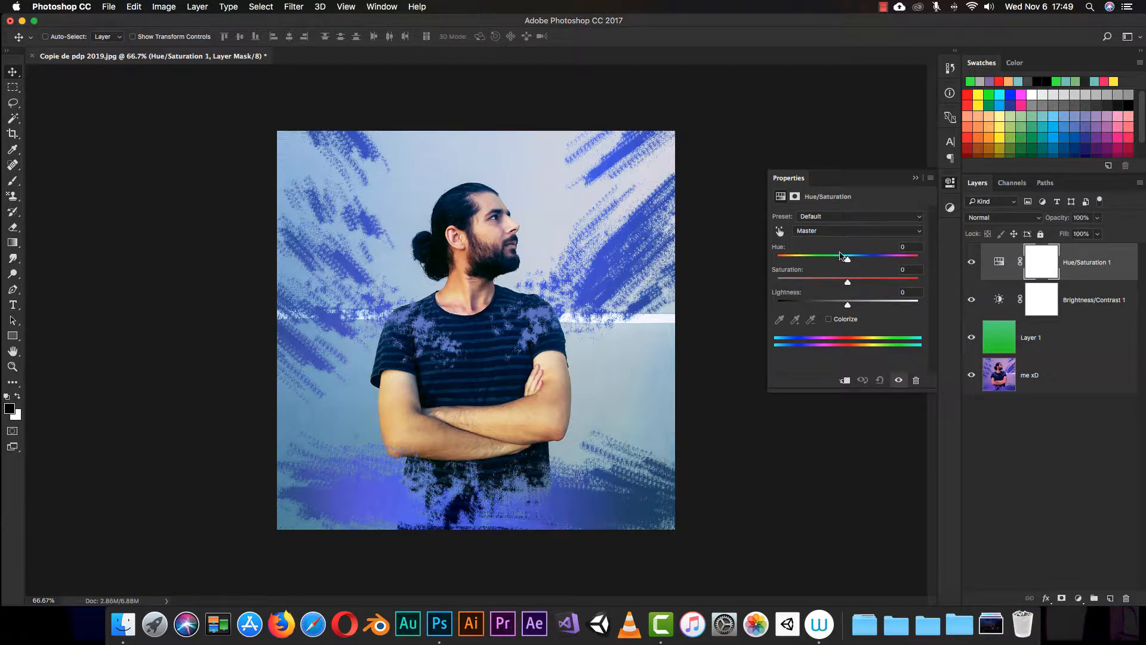
# Raise the Reds saturation to +14 by sampling the man's face with the on-image adjustment tool.
pyautogui.click(837, 231)
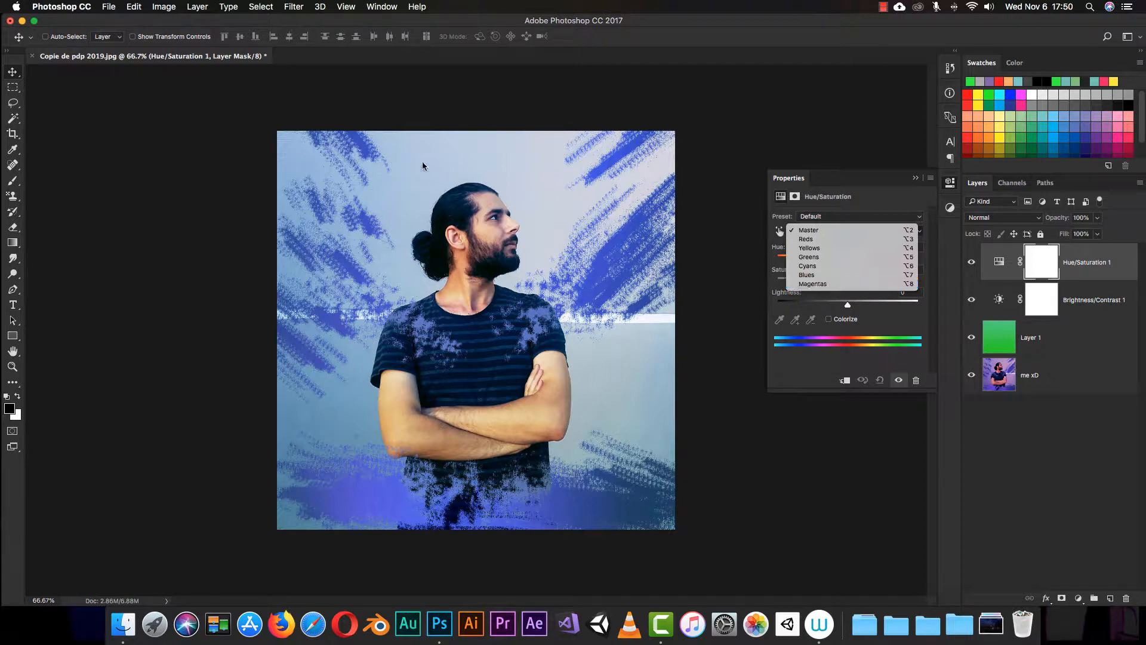
pyautogui.click(822, 231)
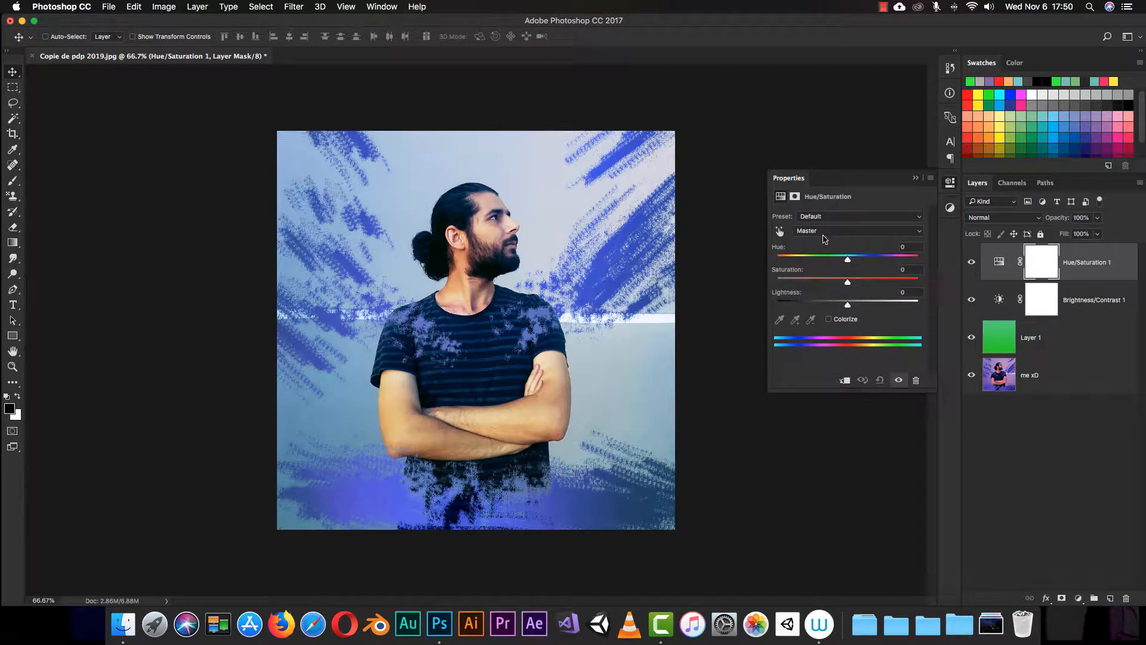
pyautogui.click(780, 234)
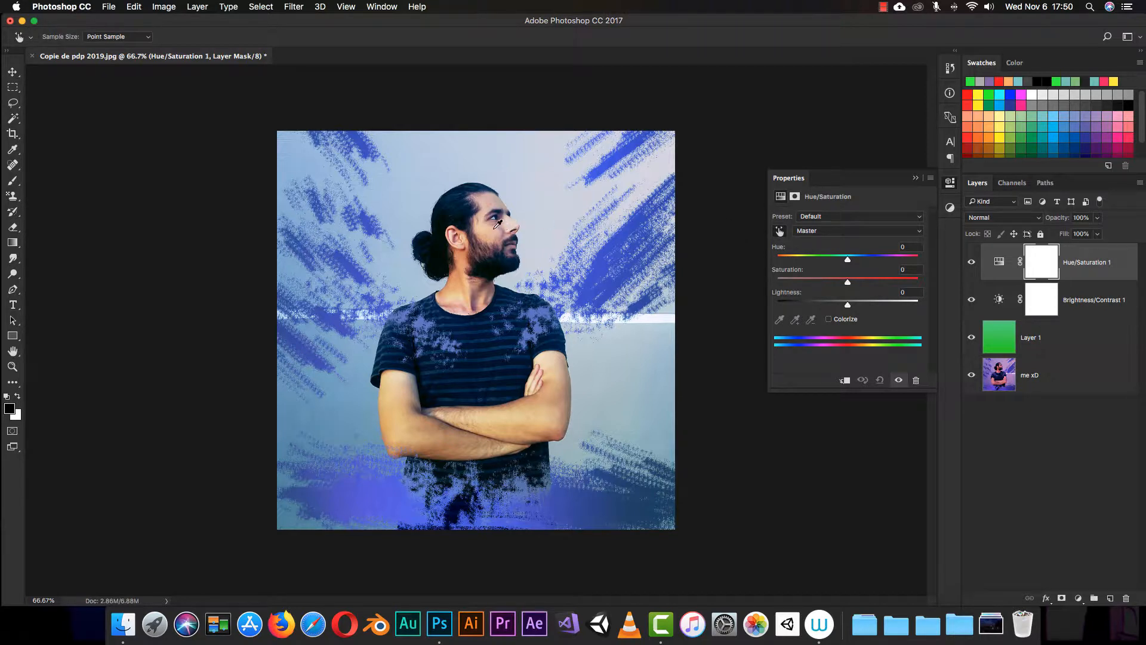
pyautogui.moveTo(499, 227)
pyautogui.mouseDown()
pyautogui.moveTo(492, 237)
pyautogui.moveTo(512, 224)
pyautogui.mouseUp()
pyautogui.click(779, 232)
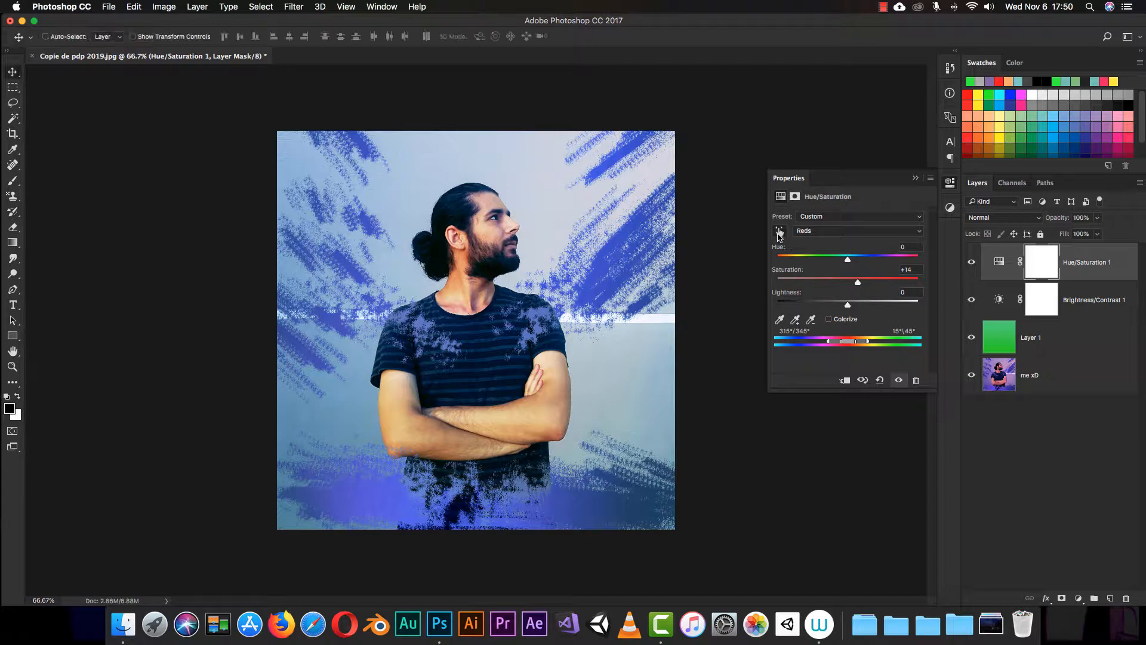
pyautogui.moveTo(495, 233); pyautogui.dragTo(529, 254)
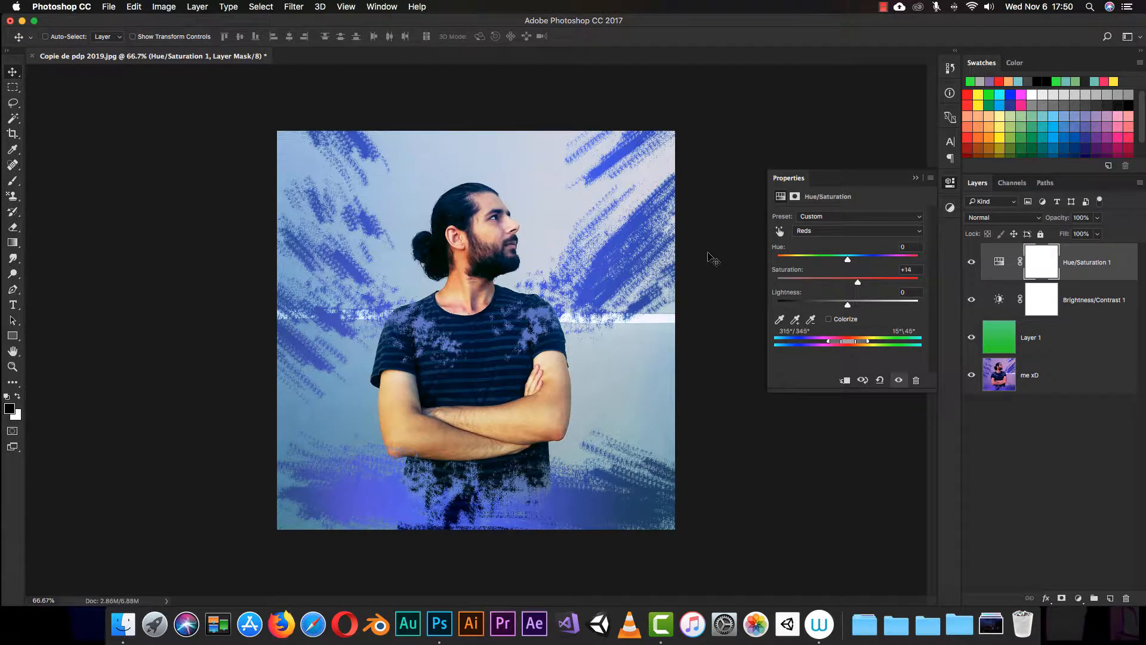
# Lower the Reds saturation with on-image adjustments sampled on the face, and set the colour range back to Master.
pyautogui.click(780, 232)
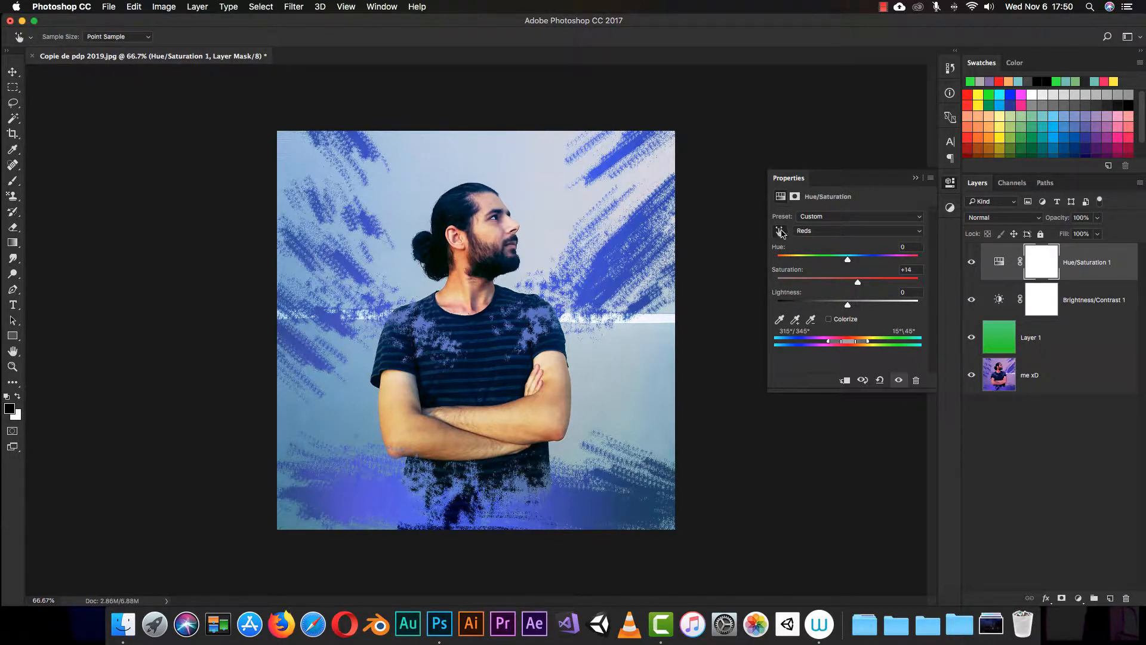
pyautogui.moveTo(496, 233)
pyautogui.mouseDown()
pyautogui.moveTo(473, 240)
pyautogui.moveTo(513, 241)
pyautogui.mouseUp()
pyautogui.moveTo(515, 241); pyautogui.dragTo(483, 302)
pyautogui.click(807, 231)
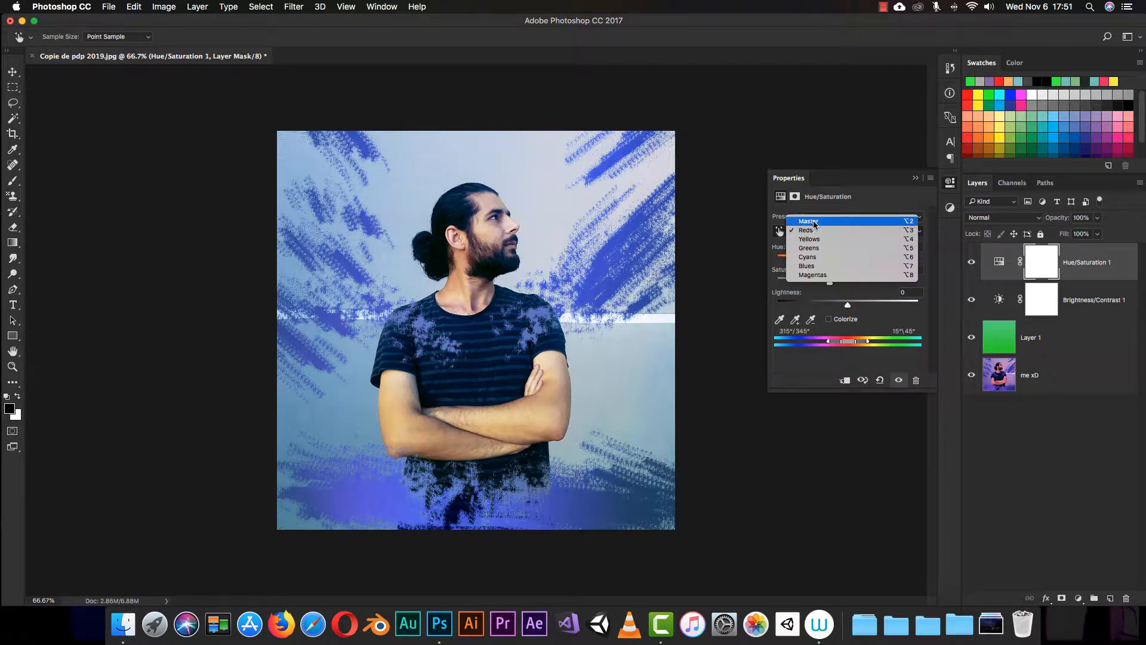
pyautogui.click(814, 222)
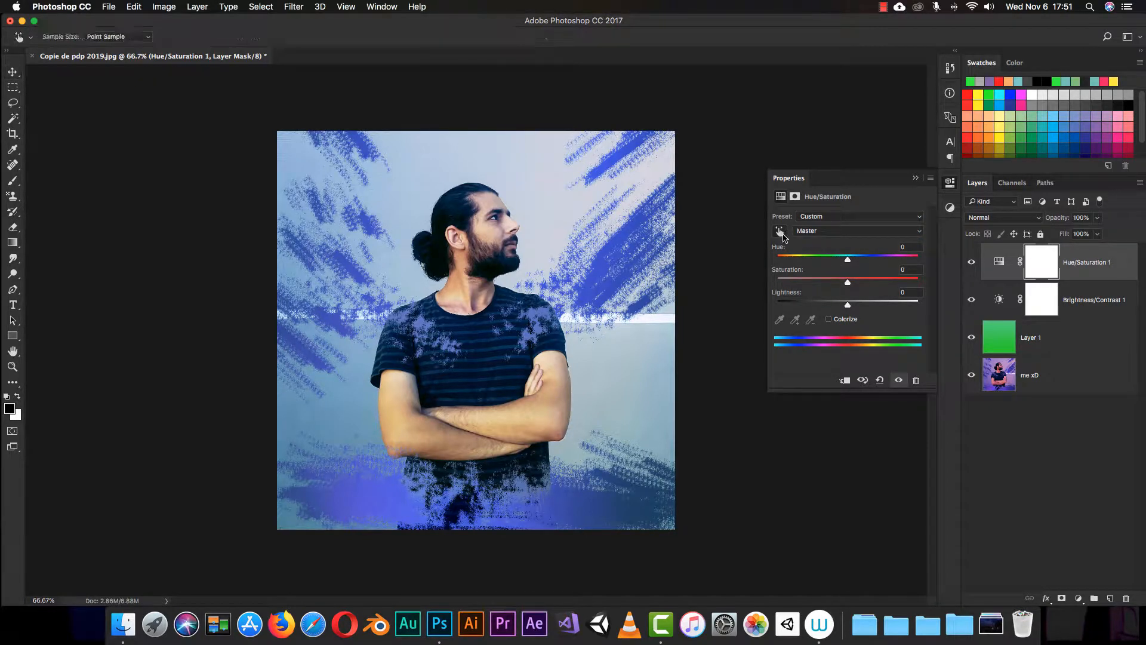
pyautogui.moveTo(495, 228)
pyautogui.mouseDown()
pyautogui.moveTo(523, 245)
pyautogui.moveTo(482, 255)
pyautogui.moveTo(509, 254)
pyautogui.moveTo(495, 239)
pyautogui.mouseUp()
pyautogui.click(809, 232)
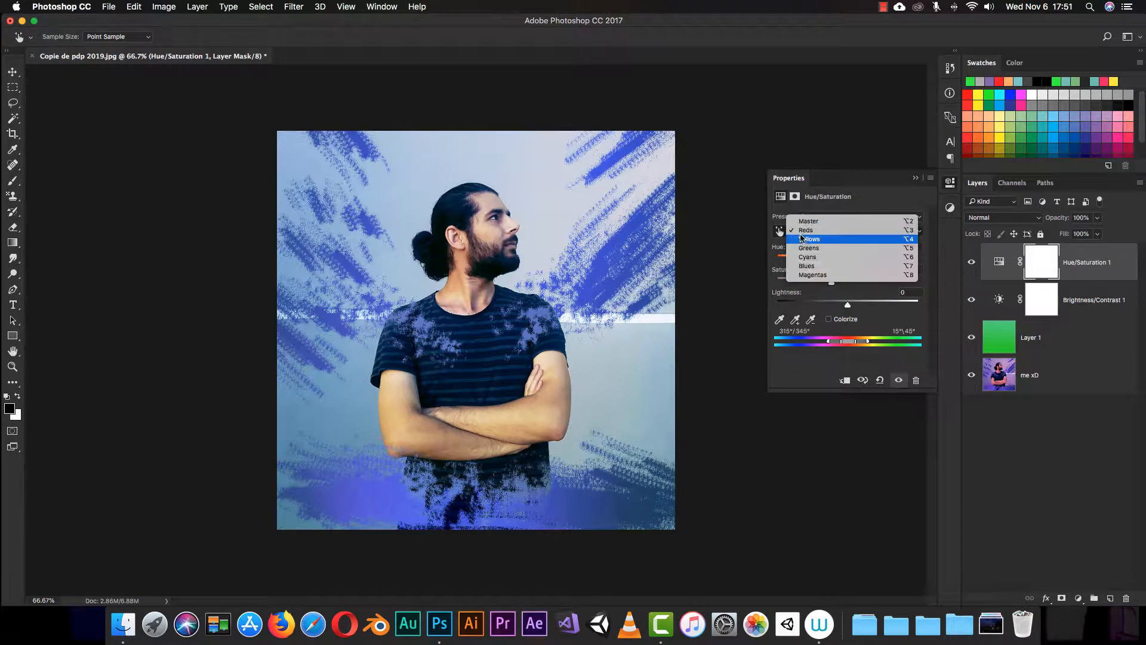
pyautogui.click(806, 219)
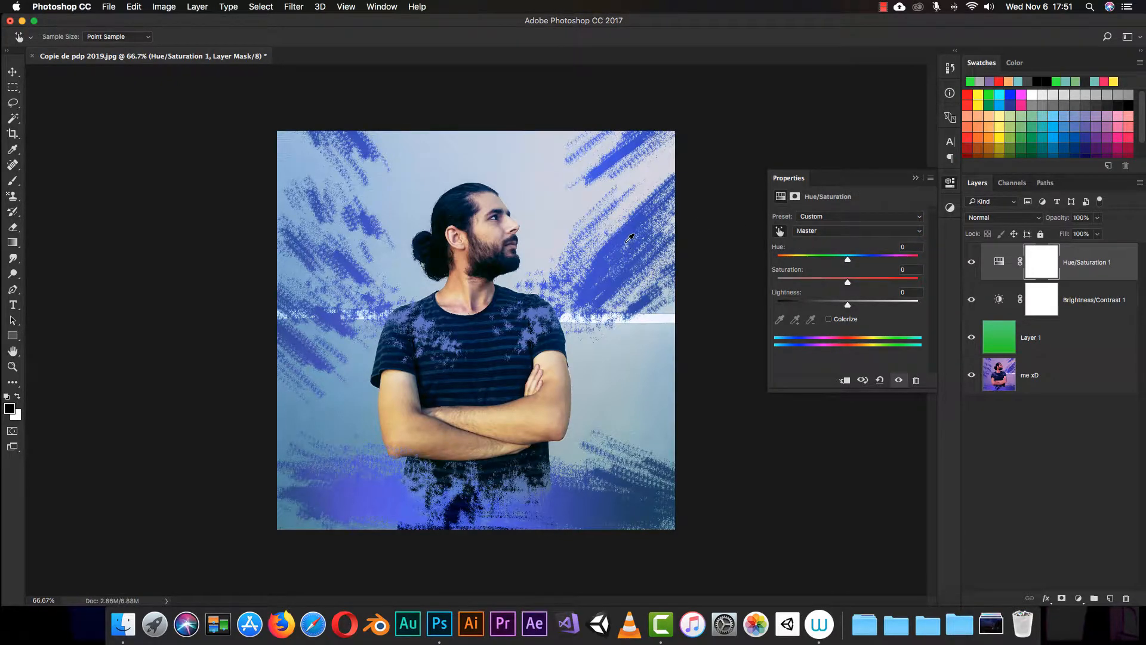
# Lower the Blues saturation to -97 with on-image adjustment from the blue brush strokes, and return the colour range to Master.
pyautogui.moveTo(628, 232)
pyautogui.mouseDown()
pyautogui.moveTo(666, 238)
pyautogui.moveTo(563, 243)
pyautogui.mouseUp()
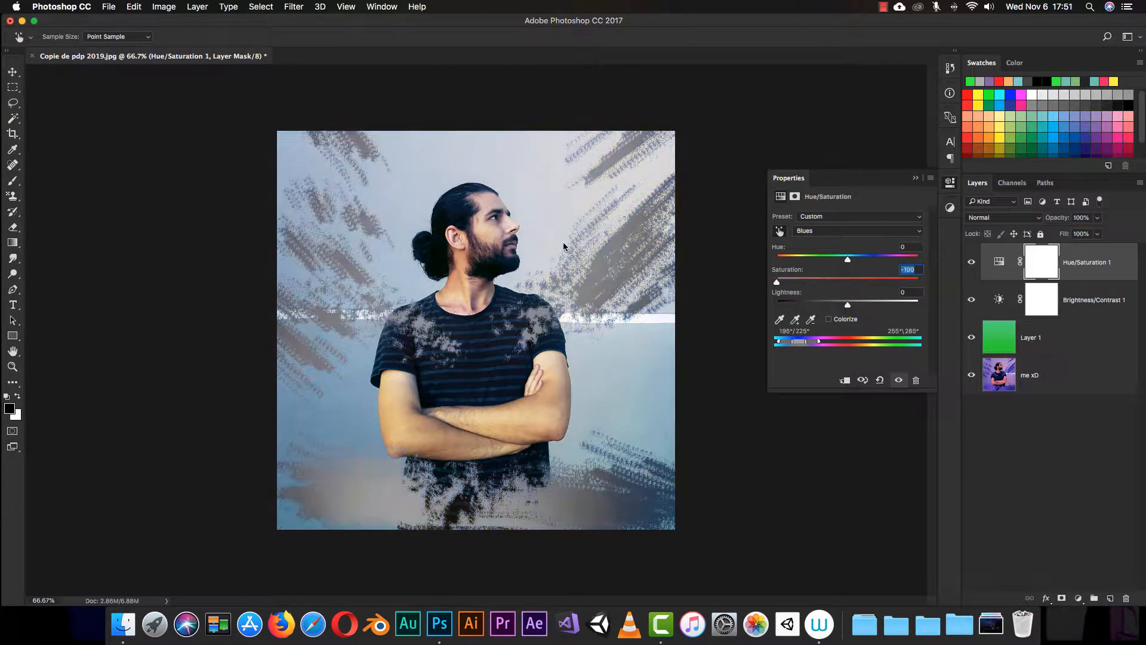
pyautogui.moveTo(464, 269)
pyautogui.mouseDown()
pyautogui.moveTo(442, 275)
pyautogui.moveTo(528, 275)
pyautogui.moveTo(418, 283)
pyautogui.moveTo(456, 284)
pyautogui.mouseUp()
pyautogui.click(813, 231)
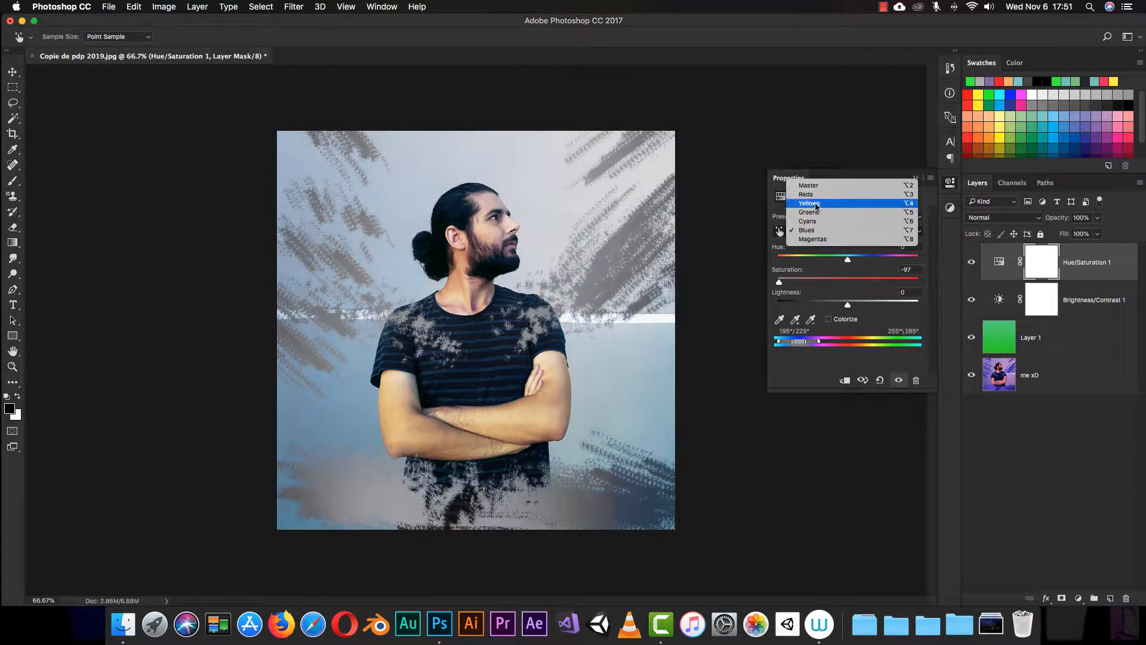
pyautogui.click(807, 181)
# Set the Blues saturation to -28 with on-image adjustments on the background and shirt, returning the colour range to Master.
pyautogui.moveTo(475, 141)
pyautogui.mouseDown()
pyautogui.moveTo(471, 152)
pyautogui.moveTo(535, 159)
pyautogui.moveTo(475, 167)
pyautogui.moveTo(512, 169)
pyautogui.mouseUp()
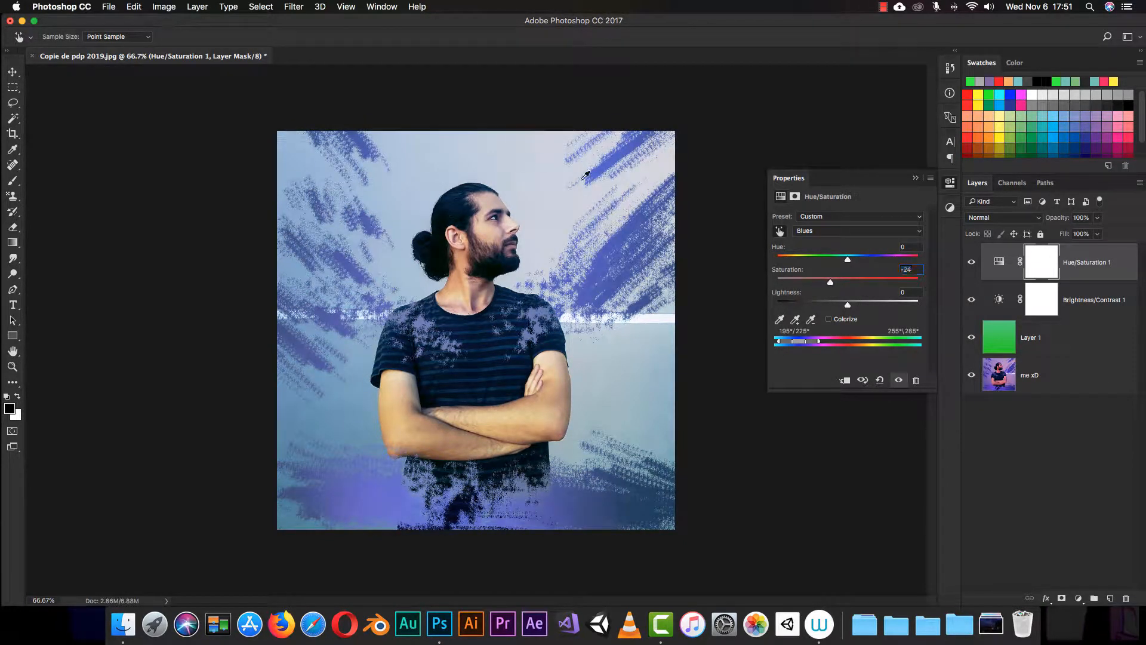
pyautogui.click(818, 232)
pyautogui.click(806, 180)
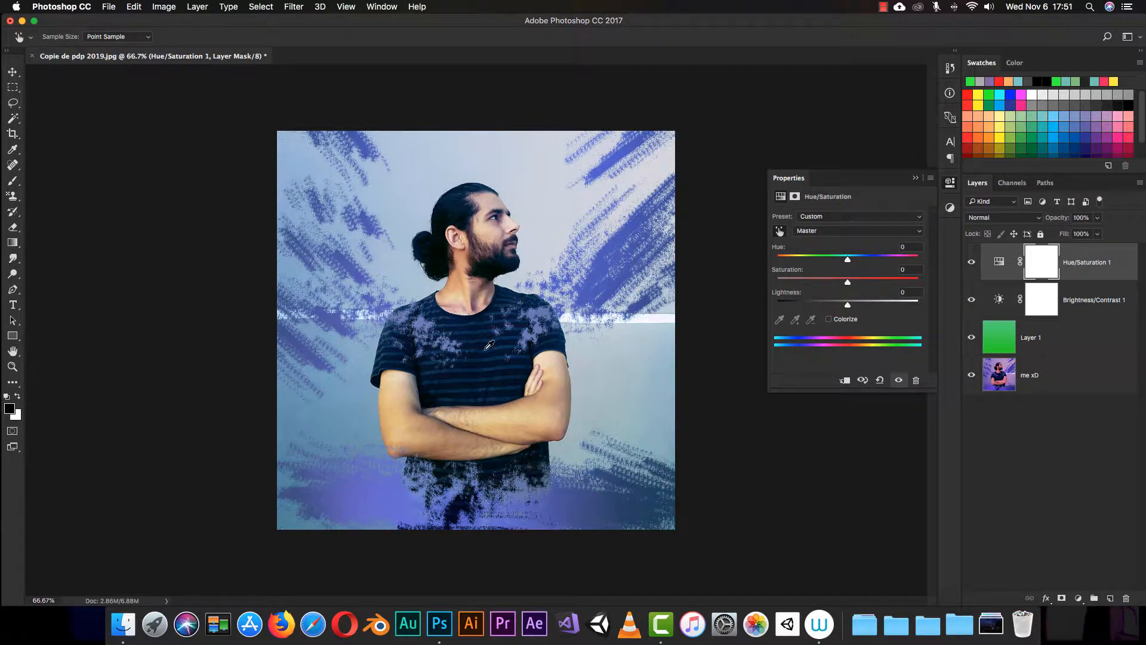
pyautogui.moveTo(489, 344); pyautogui.dragTo(490, 341)
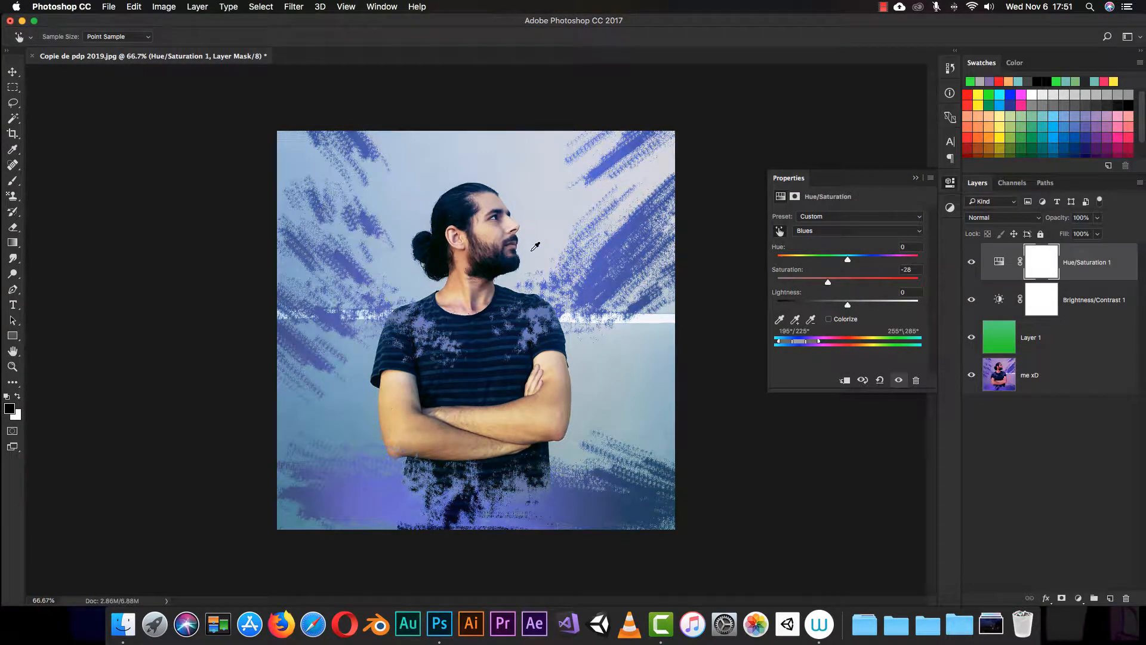
pyautogui.click(813, 230)
pyautogui.click(810, 220)
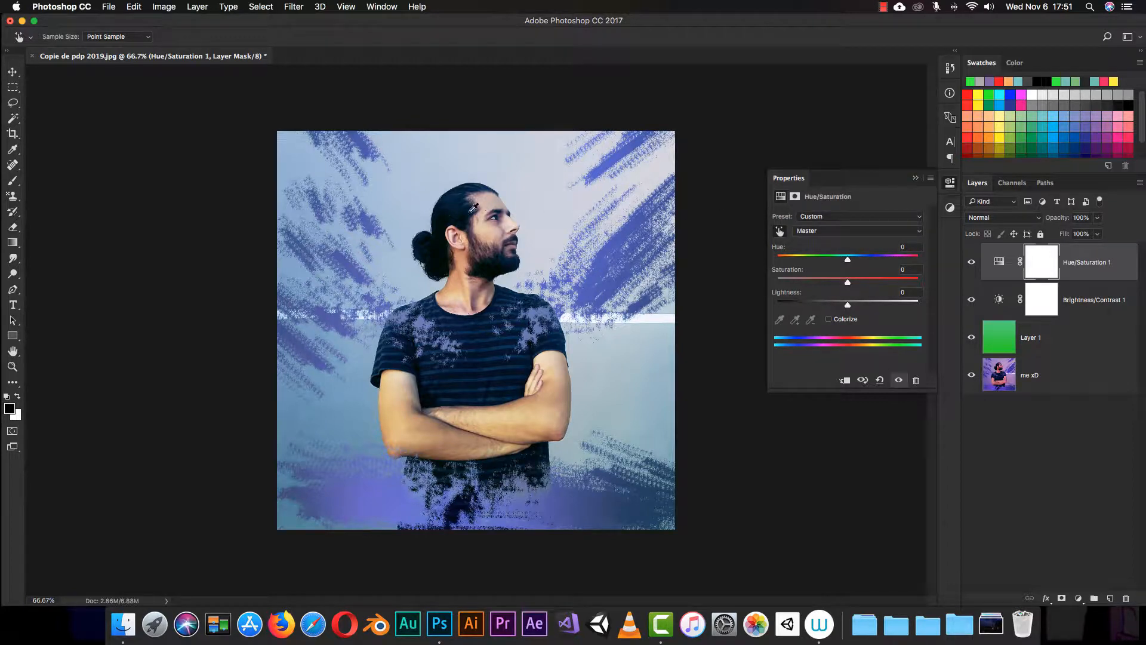
# Lower the Cyans saturation to -74 with the on-image adjustment tool and set the colour range back to Master.
pyautogui.moveTo(461, 218); pyautogui.dragTo(398, 235)
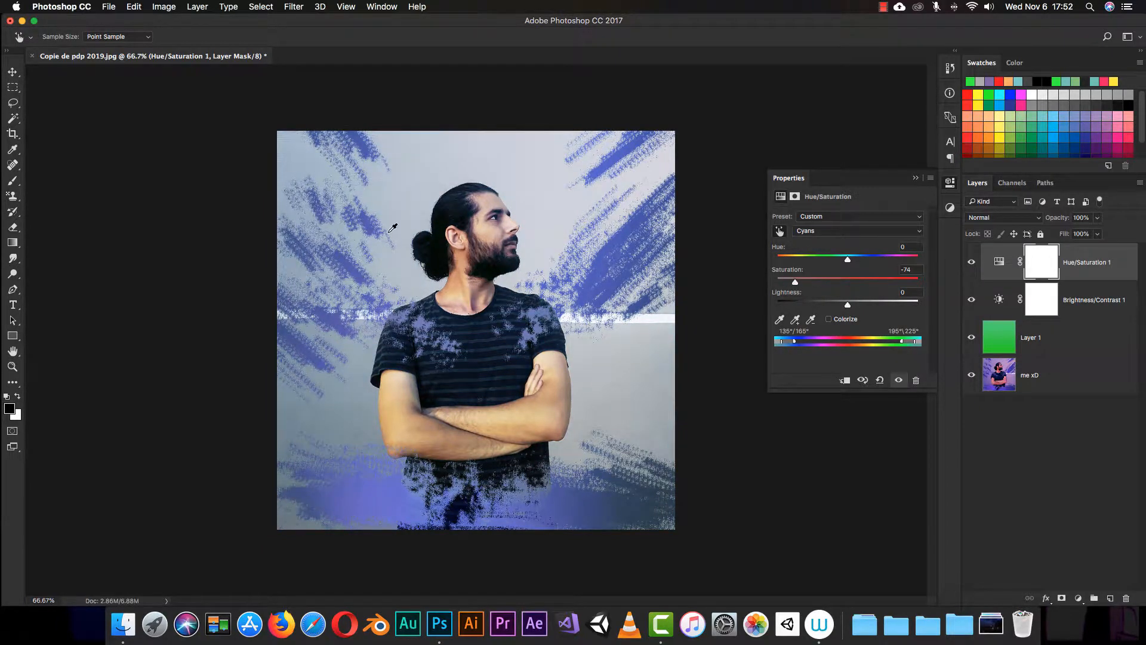
pyautogui.click(813, 232)
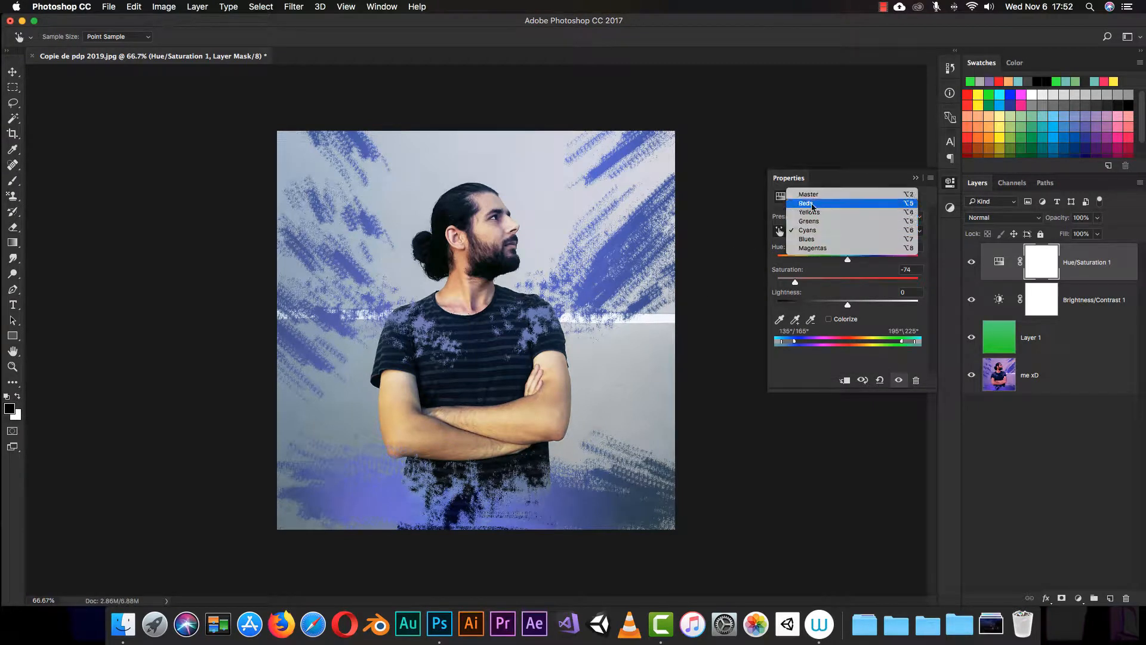
pyautogui.click(805, 192)
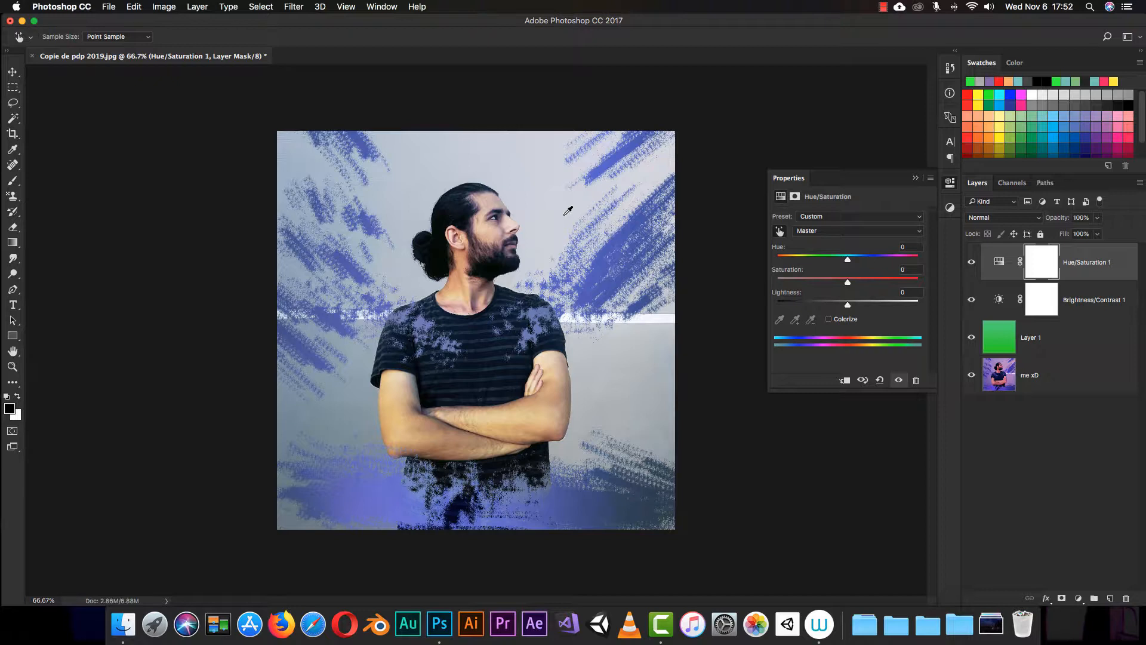
pyautogui.click(833, 235)
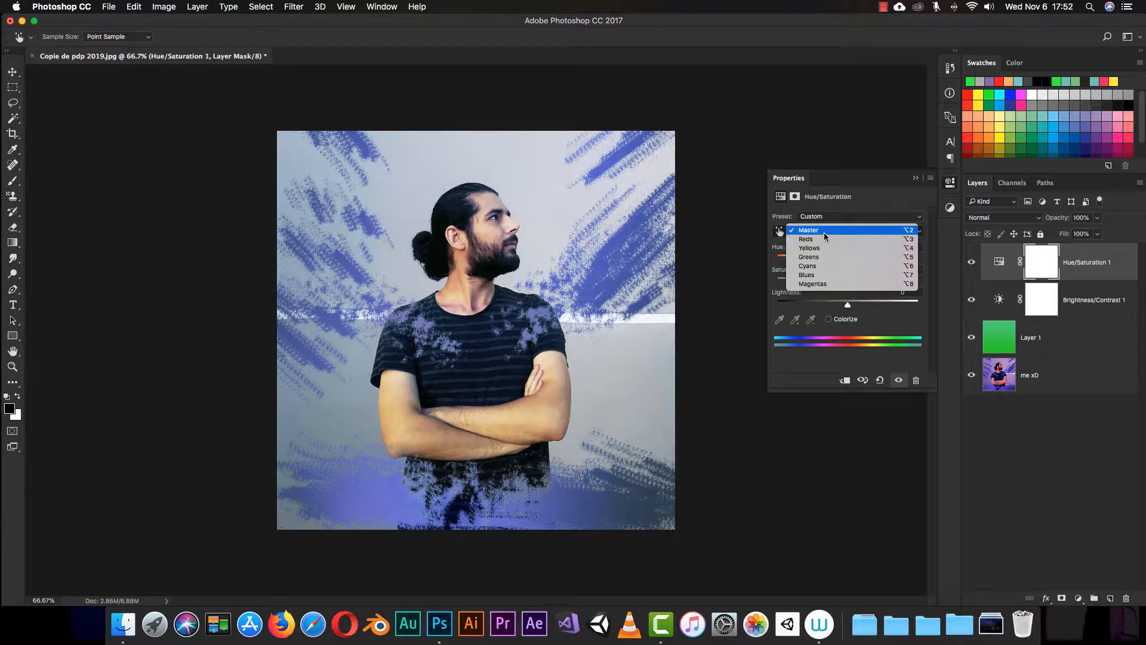
# Try the Yellows colour range of the Hue/Saturation adjustment and return the range to Master.
pyautogui.click(822, 256)
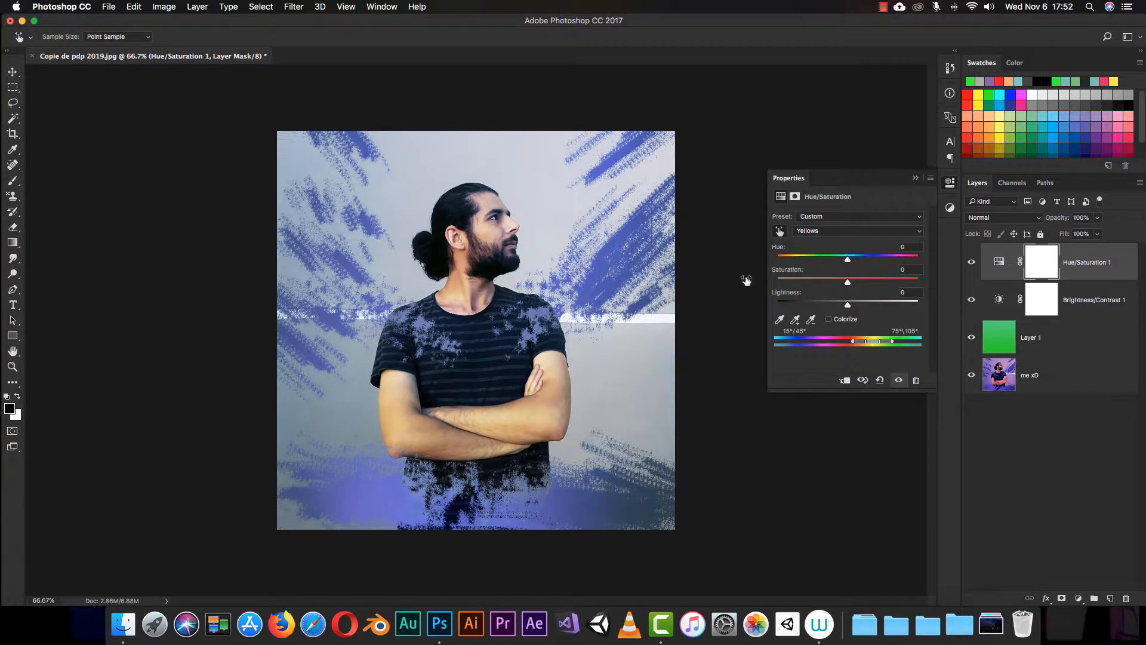
pyautogui.moveTo(847, 284)
pyautogui.mouseDown()
pyautogui.moveTo(927, 291)
pyautogui.moveTo(811, 311)
pyautogui.moveTo(900, 308)
pyautogui.moveTo(848, 306)
pyautogui.mouseUp()
pyautogui.click(853, 230)
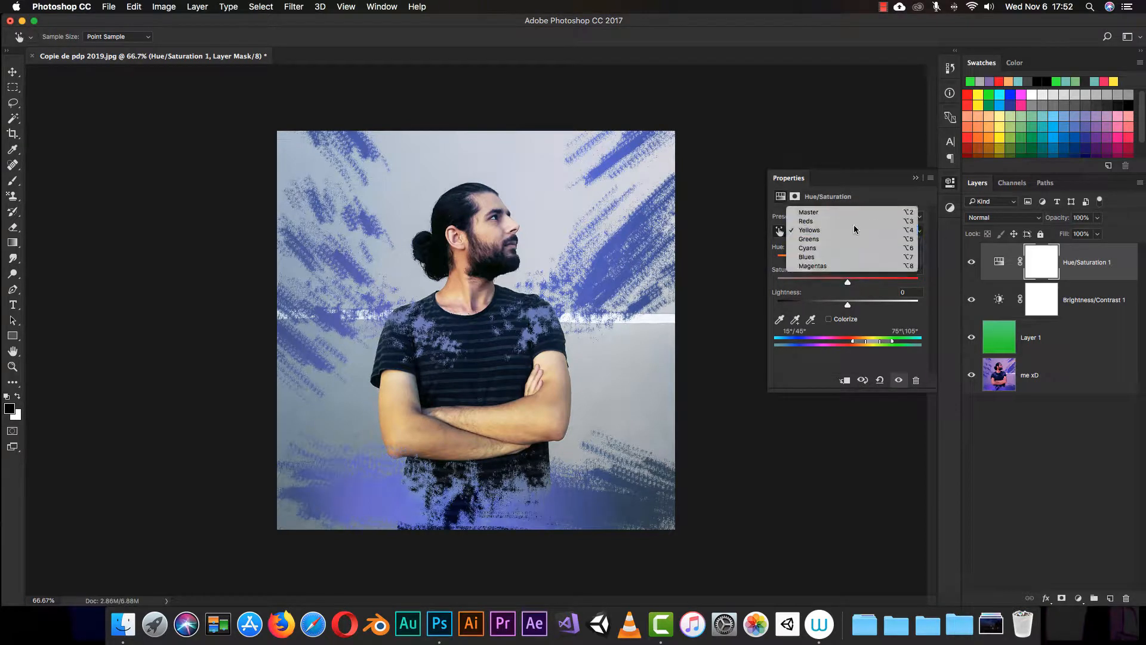
pyautogui.click(854, 230)
pyautogui.click(825, 230)
pyautogui.click(802, 212)
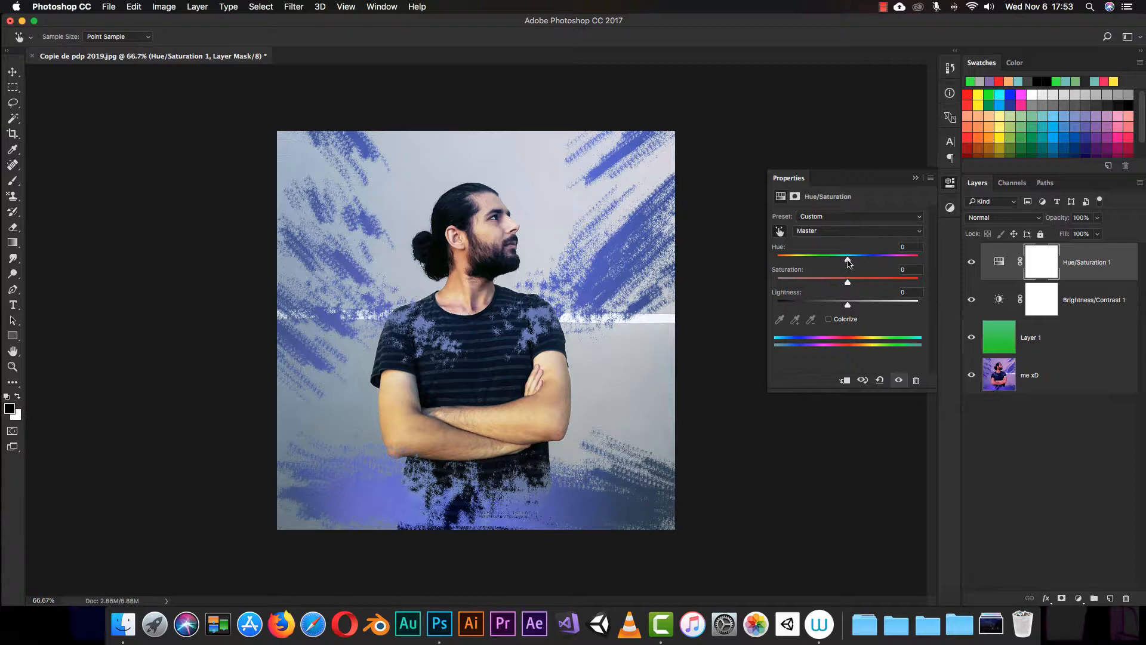
# Set the Master range of the Hue/Saturation adjustment to hue +180, saturation +29 and lightness +14, and collapse its settings.
pyautogui.moveTo(848, 262)
pyautogui.mouseDown()
pyautogui.moveTo(820, 265)
pyautogui.moveTo(932, 269)
pyautogui.moveTo(804, 284)
pyautogui.moveTo(921, 276)
pyautogui.mouseUp()
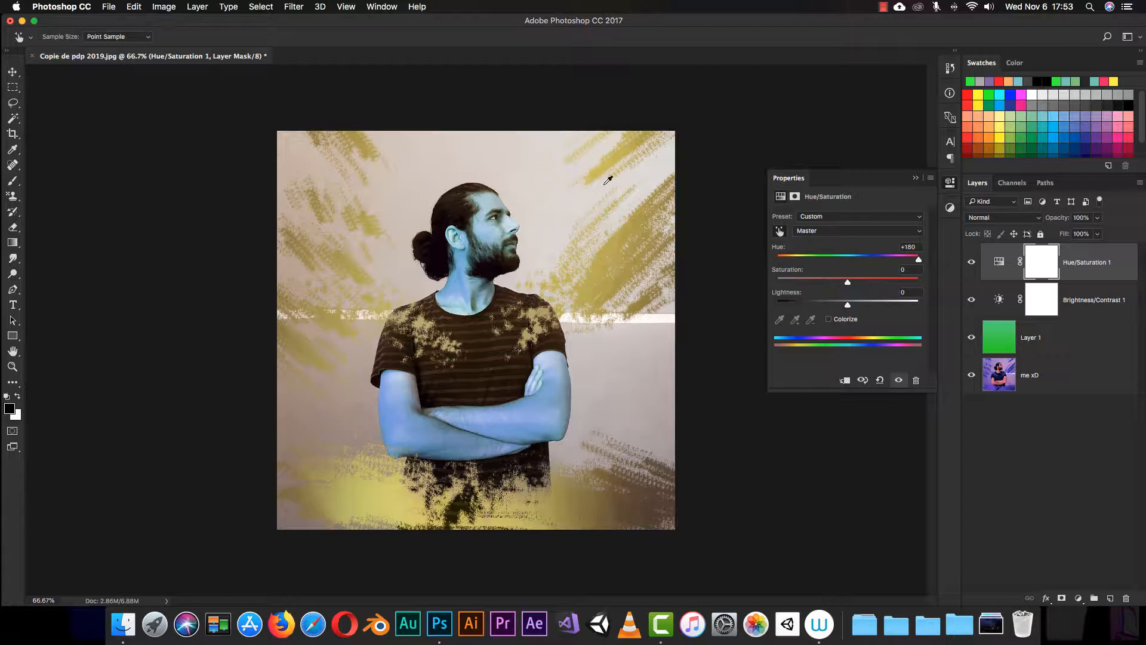
pyautogui.moveTo(848, 281); pyautogui.dragTo(918, 281)
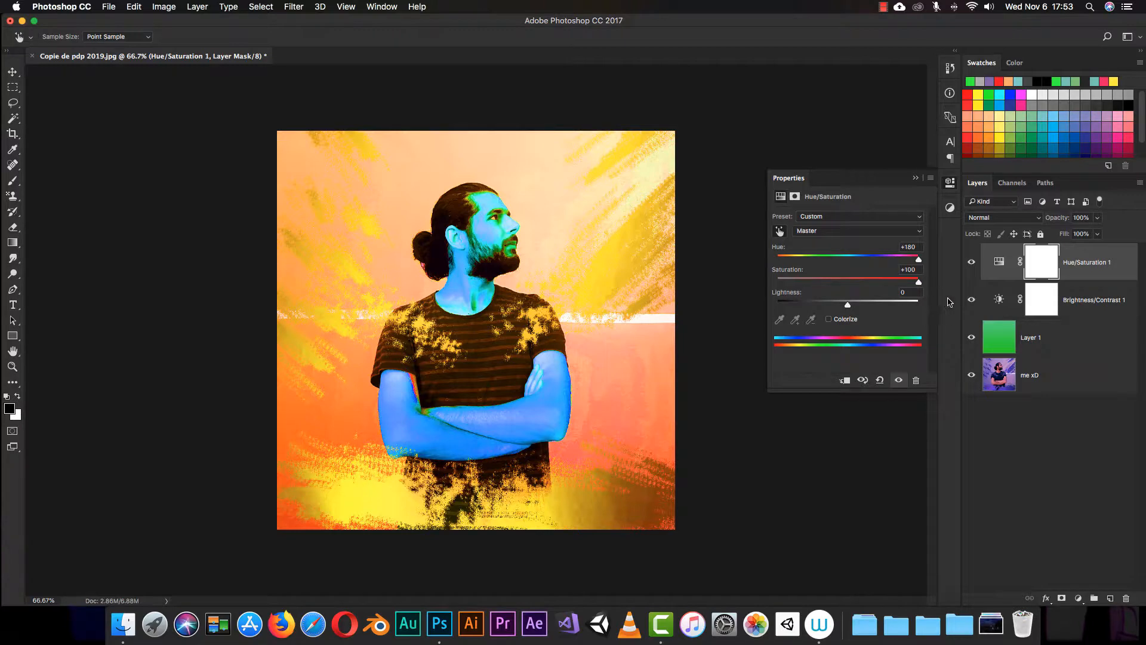
pyautogui.moveTo(919, 282); pyautogui.dragTo(868, 297)
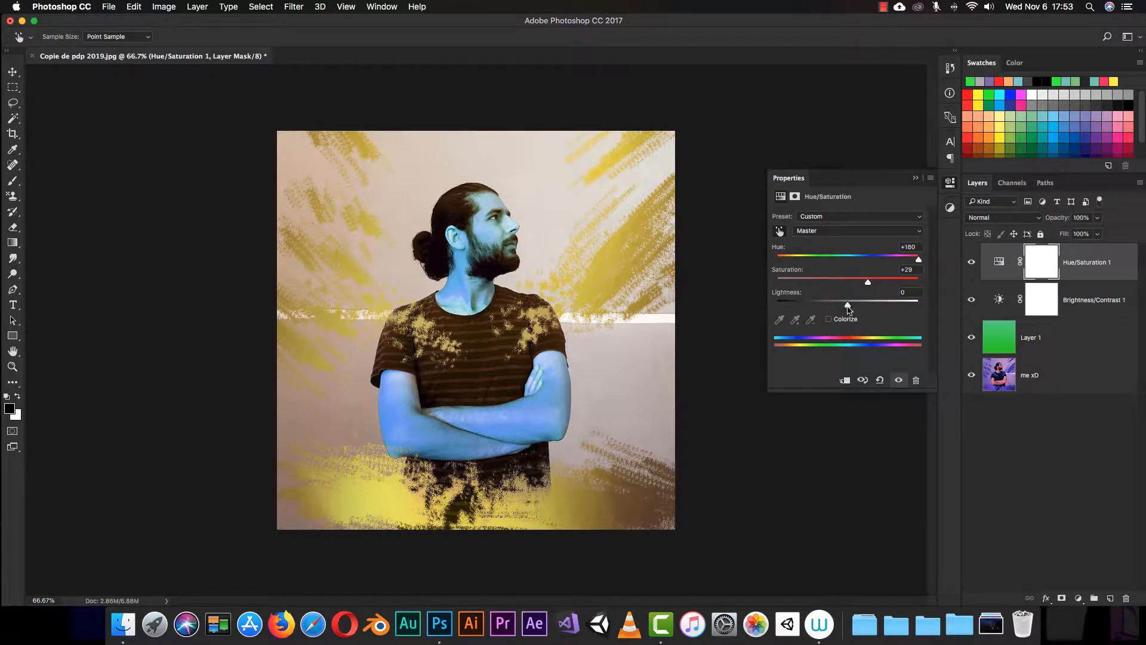
pyautogui.moveTo(848, 308); pyautogui.dragTo(887, 316)
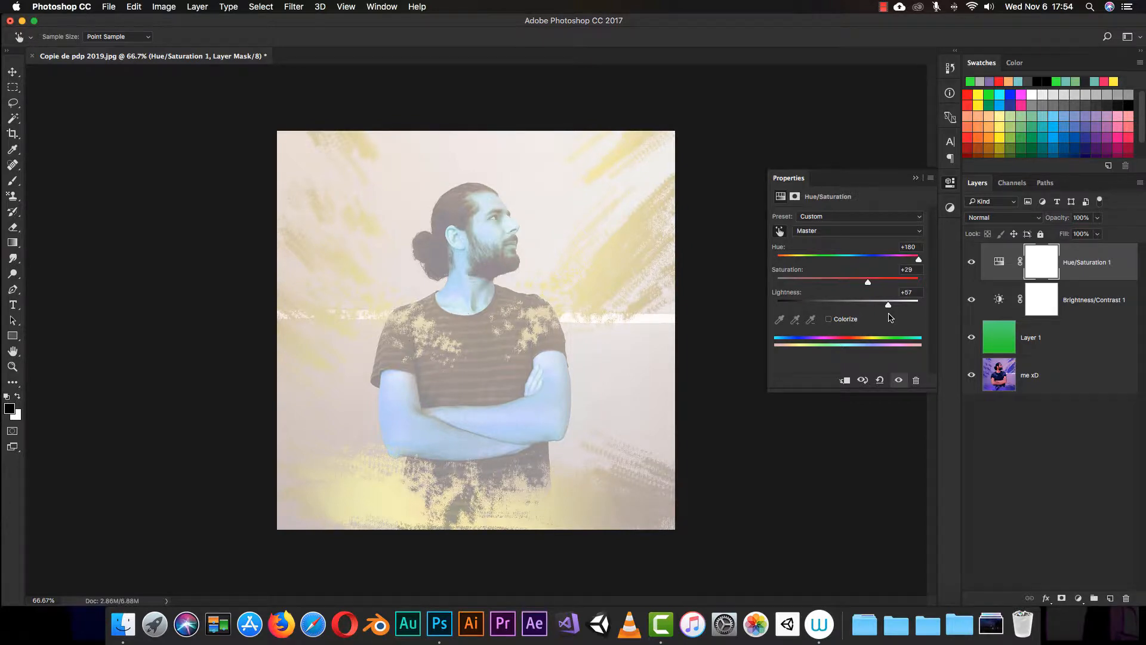
pyautogui.moveTo(890, 304); pyautogui.dragTo(856, 308)
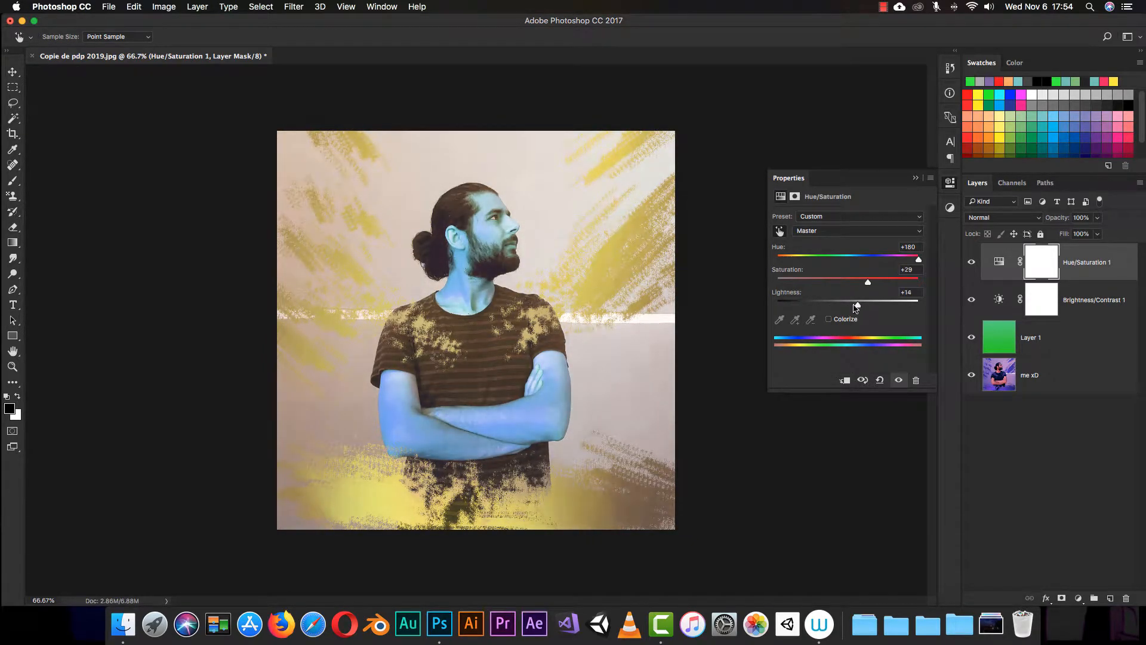
pyautogui.click(915, 178)
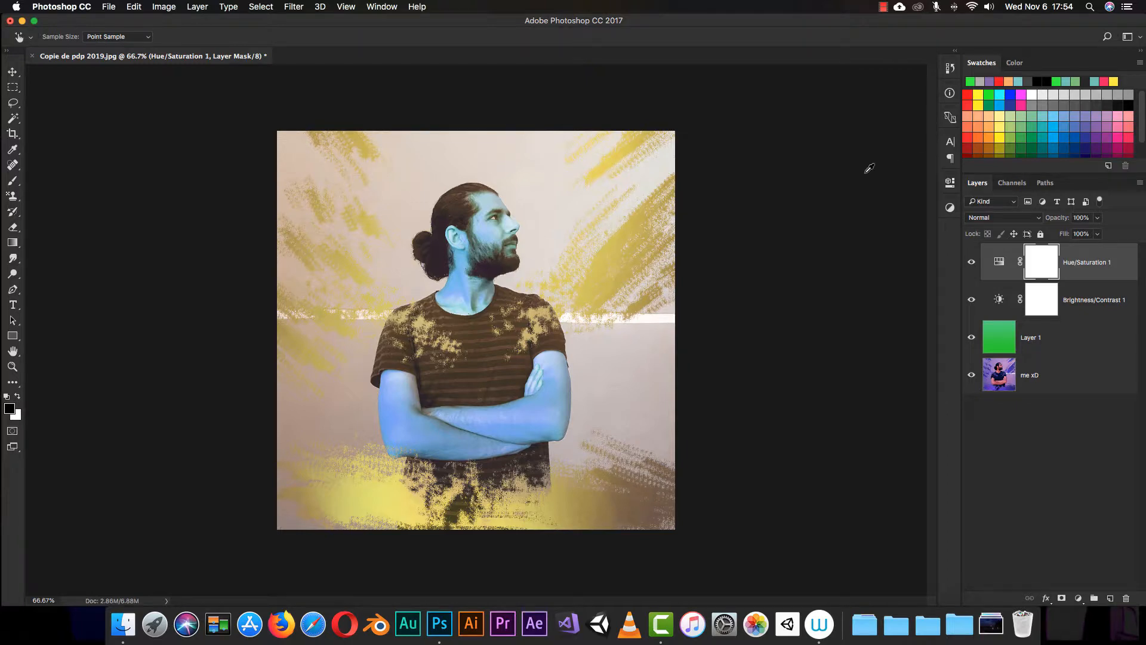
# Hide every layer above the portrait photo and show them again one by one to compare their effects.
pyautogui.moveTo(968, 270); pyautogui.dragTo(961, 330)
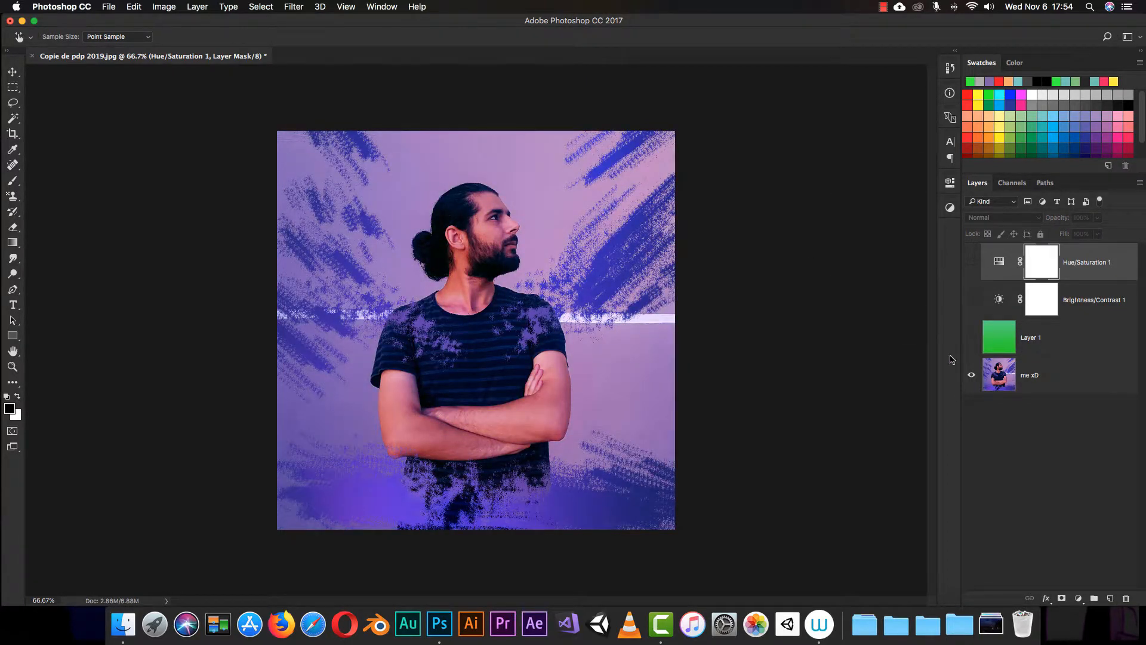
pyautogui.click(970, 339)
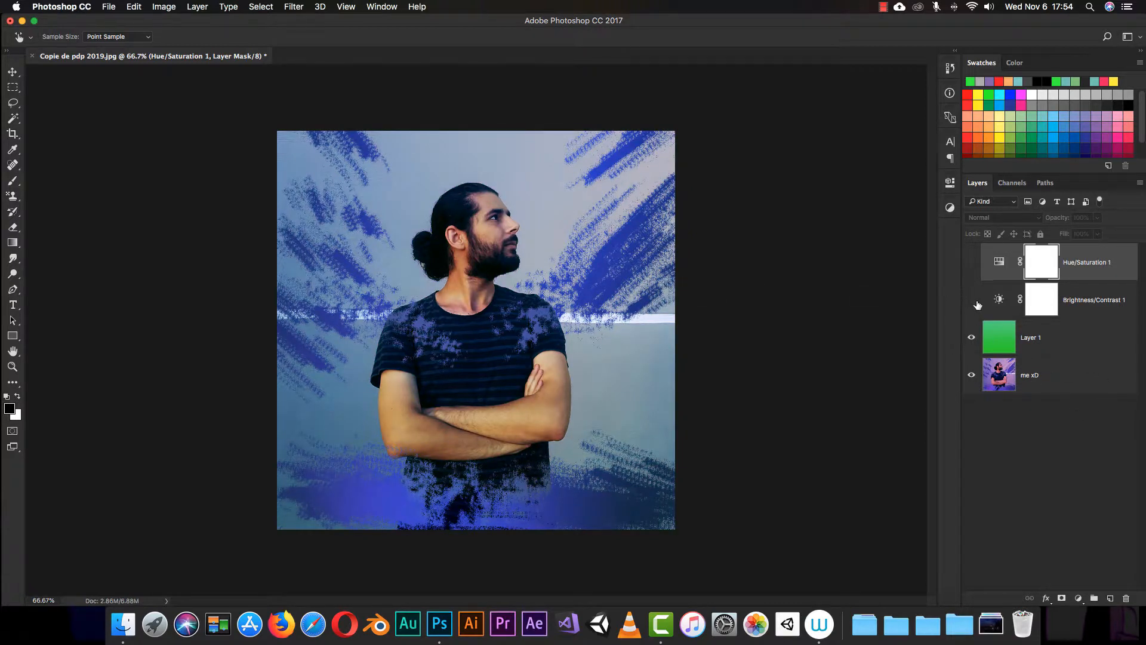
pyautogui.click(971, 302)
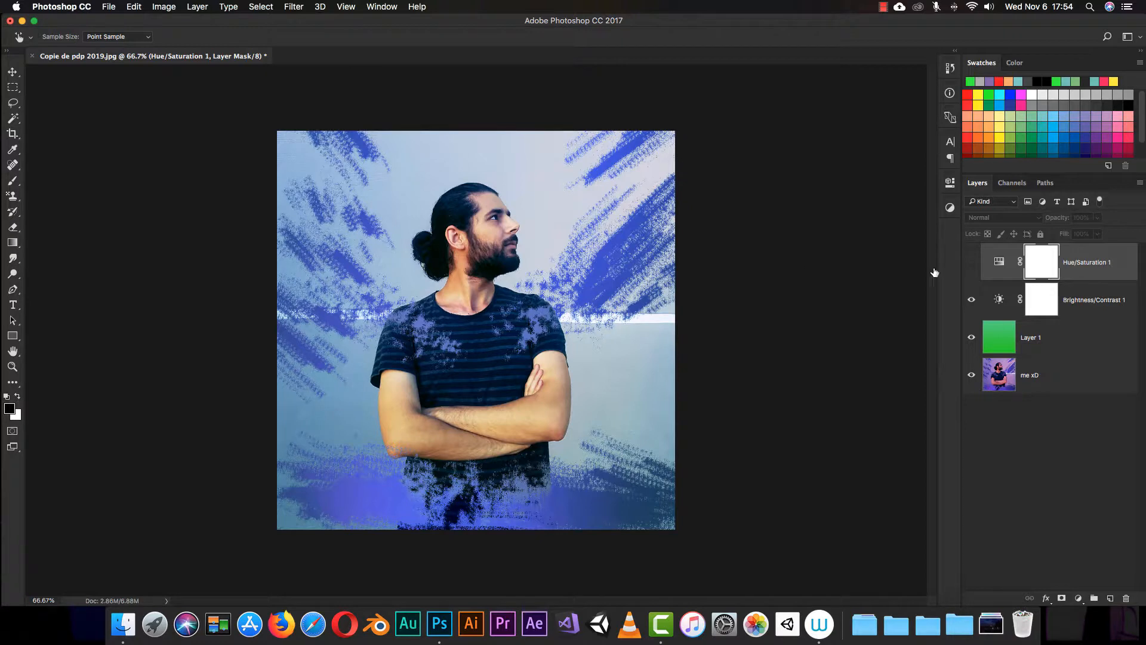
pyautogui.click(971, 264)
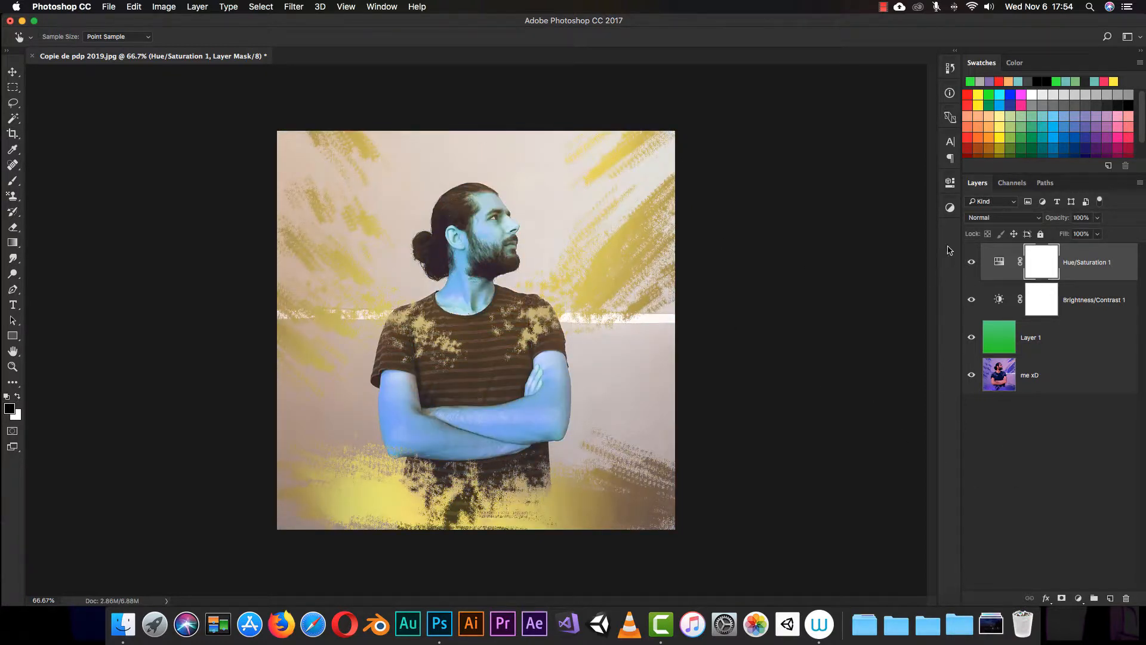
# Add a Curves adjustment layer above the Hue/Saturation layer and activate the Move tool.
pyautogui.click(949, 207)
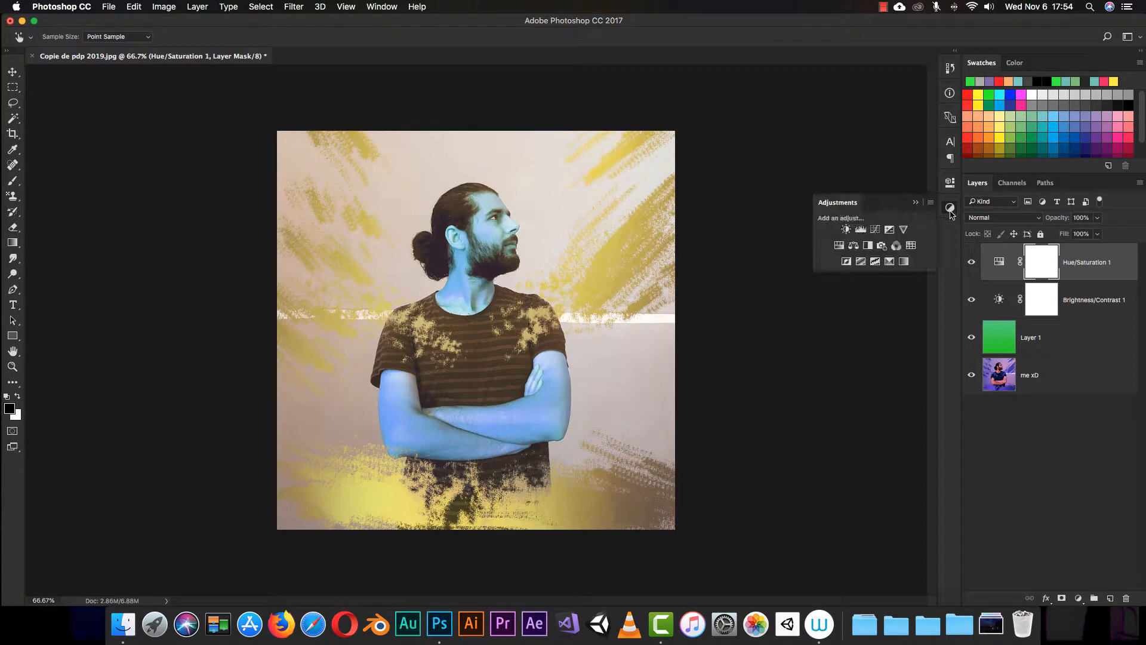
pyautogui.click(875, 230)
pyautogui.press('v')
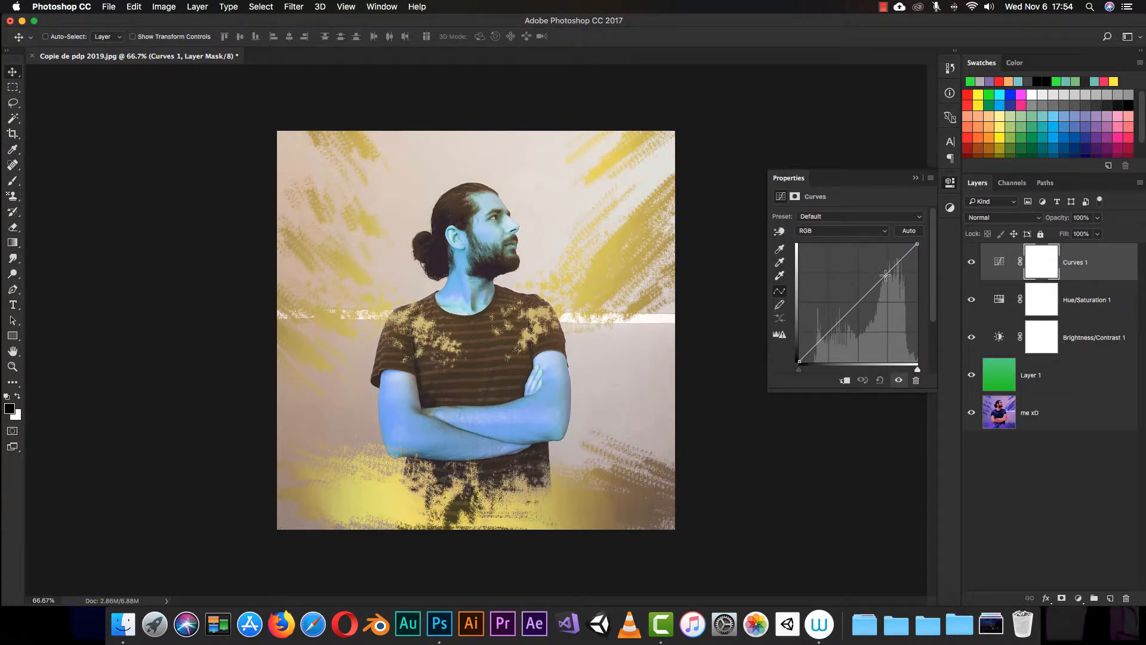
# Try the Color Negative, Cross Process, Increase Contrast and Linear Contrast presets on the Curves adjustment, and restore Default.
pyautogui.click(833, 216)
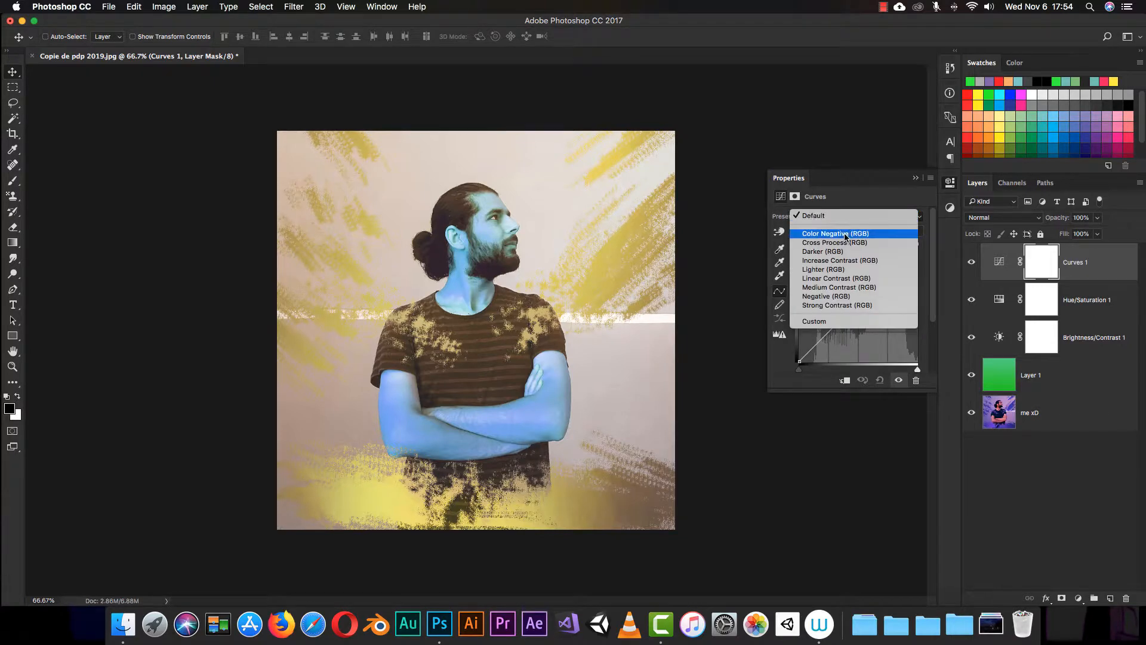
pyautogui.click(835, 226)
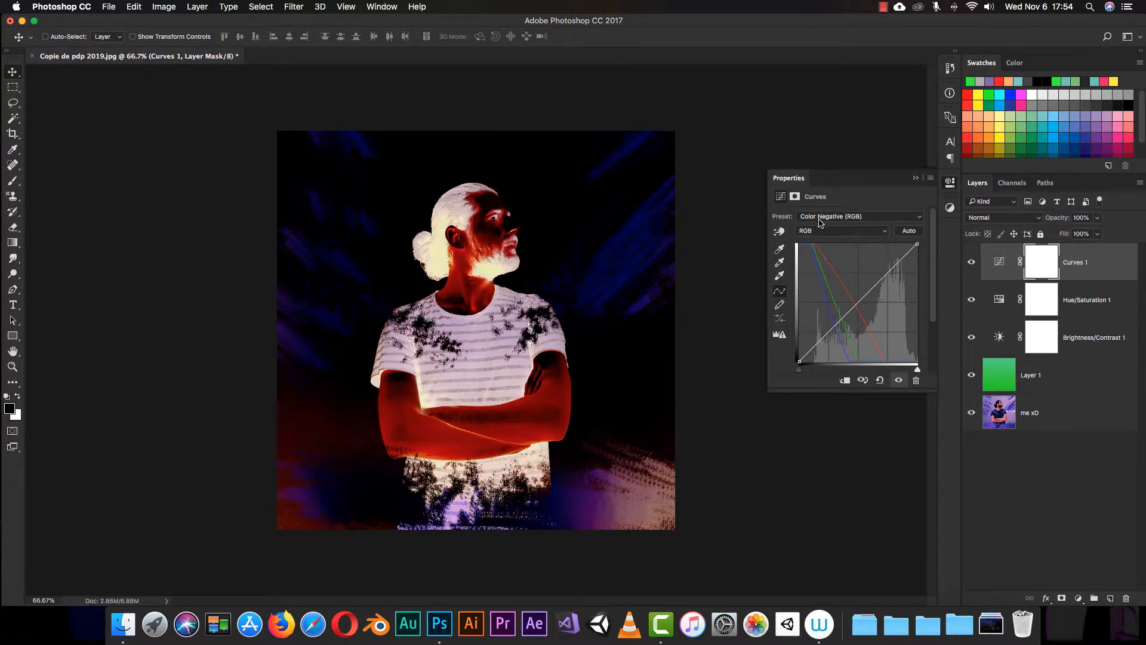
pyautogui.click(831, 218)
pyautogui.click(832, 228)
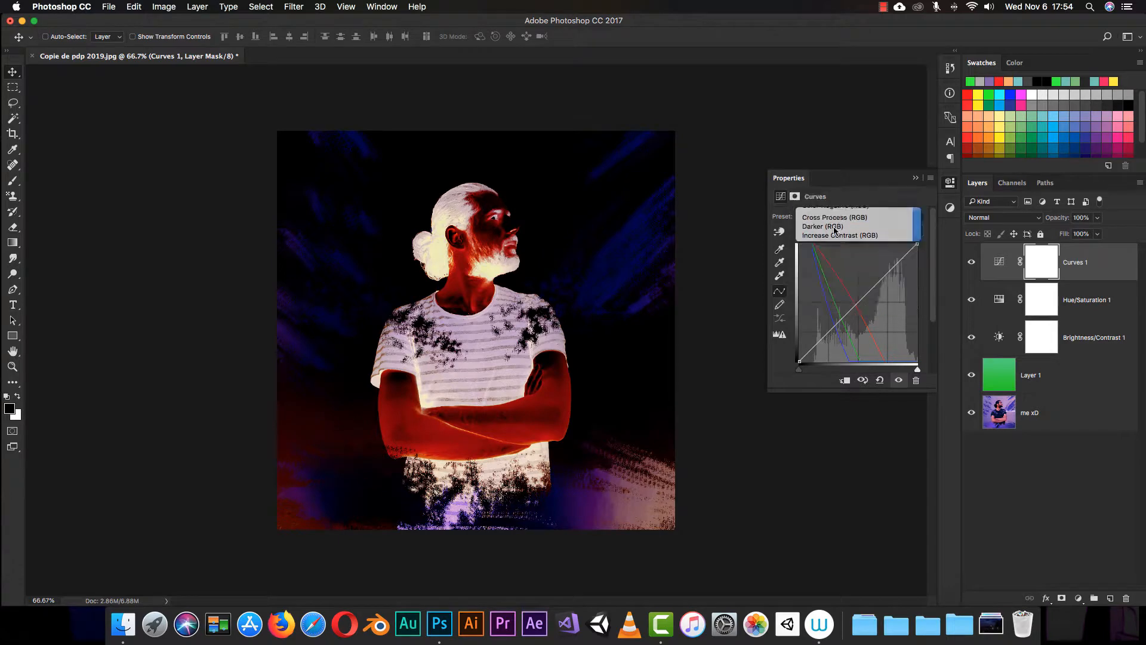
pyautogui.click(840, 218)
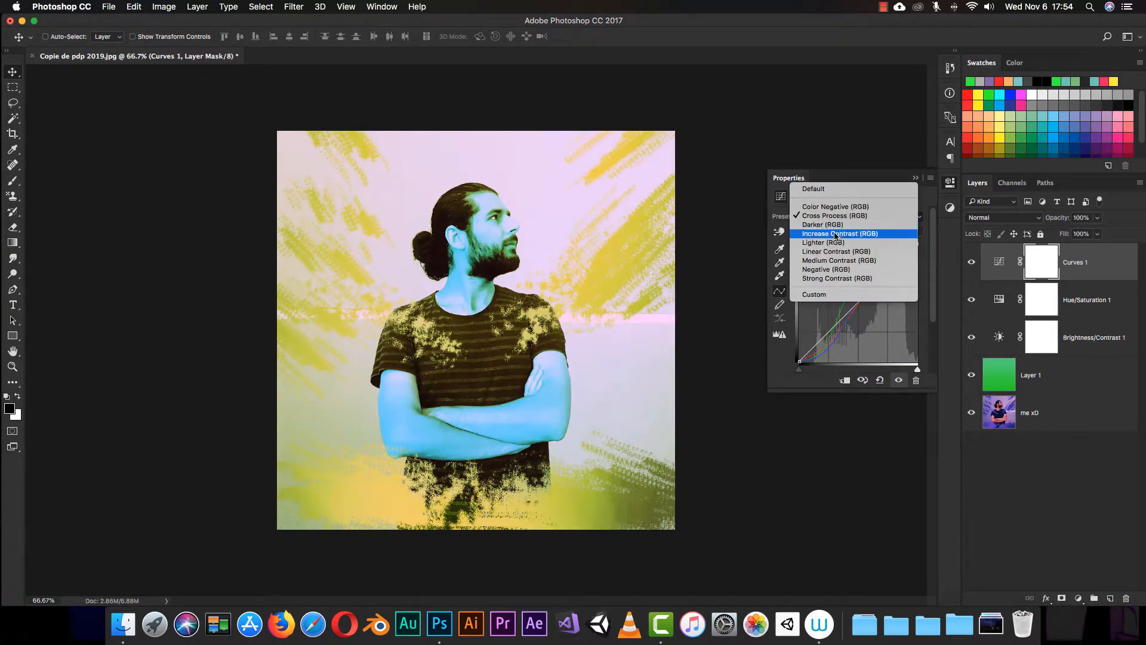
pyautogui.click(829, 229)
pyautogui.click(822, 217)
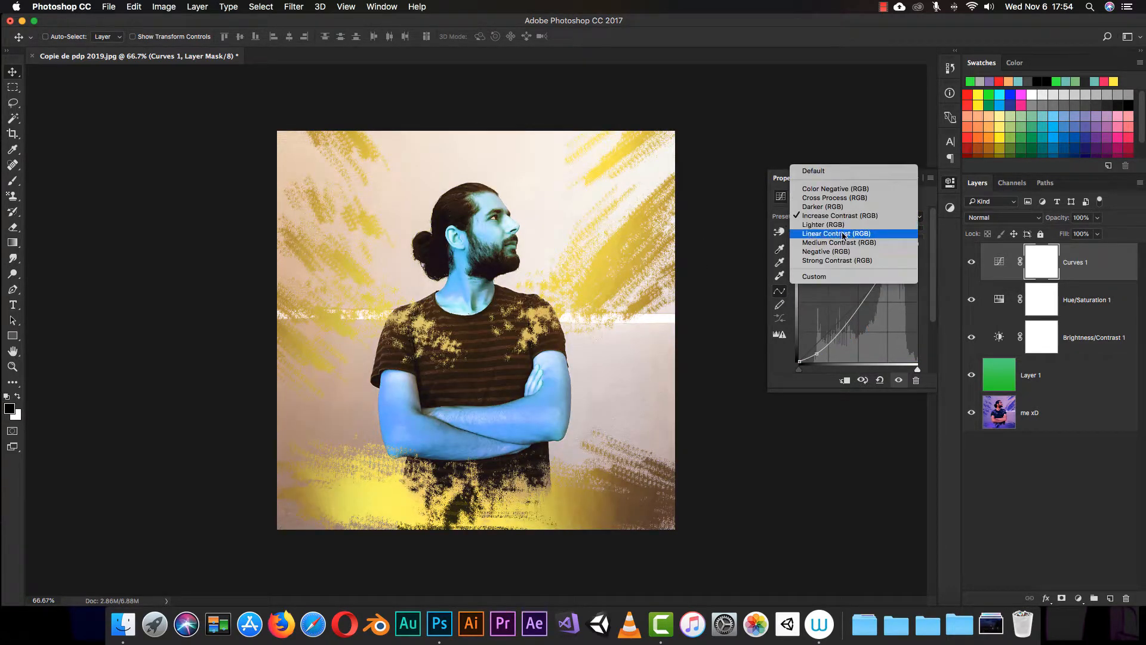
pyautogui.click(833, 235)
pyautogui.click(830, 218)
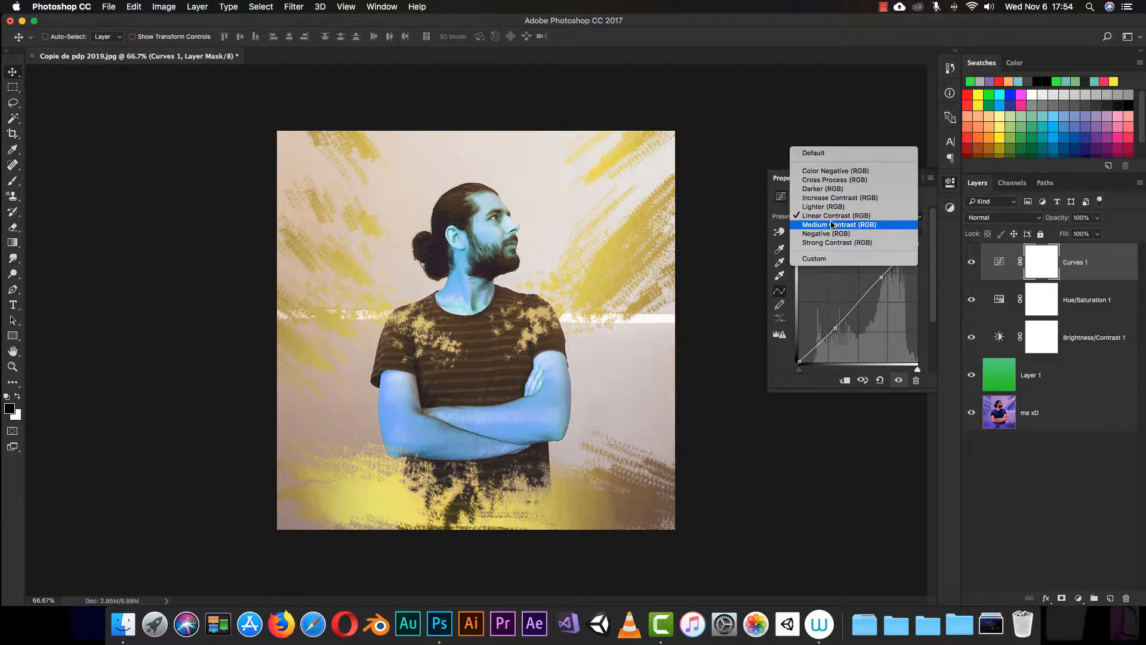
pyautogui.click(825, 155)
# Pull the Red channel's curve down in the brighter tones and the Green channel's curve slightly down in the midtones.
pyautogui.click(832, 231)
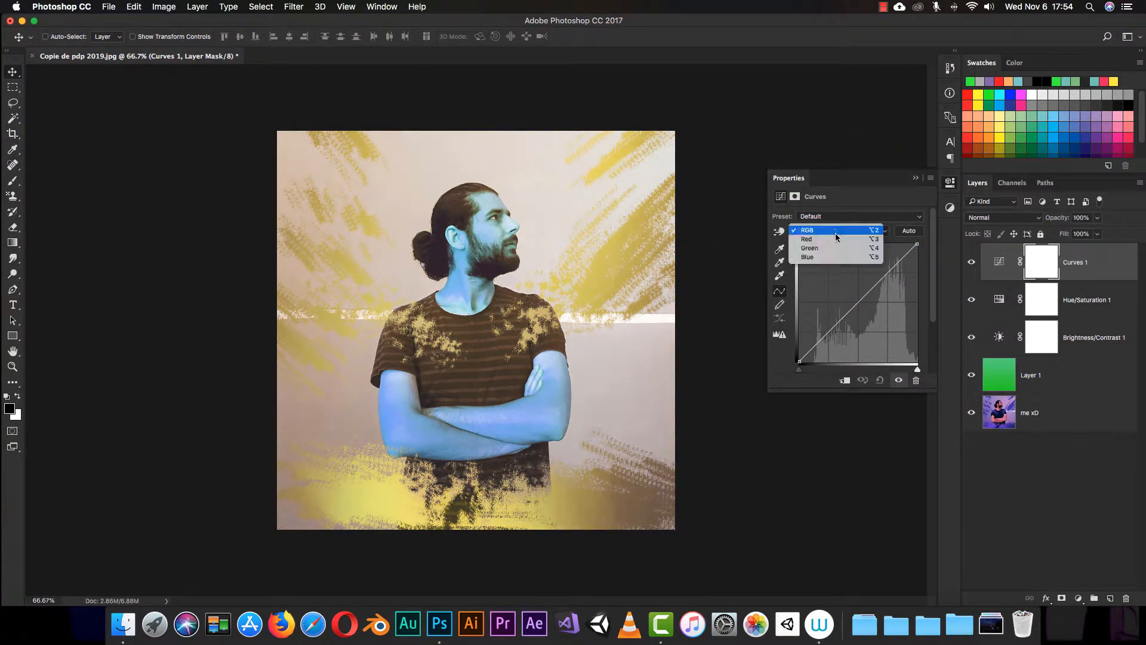
pyautogui.click(814, 239)
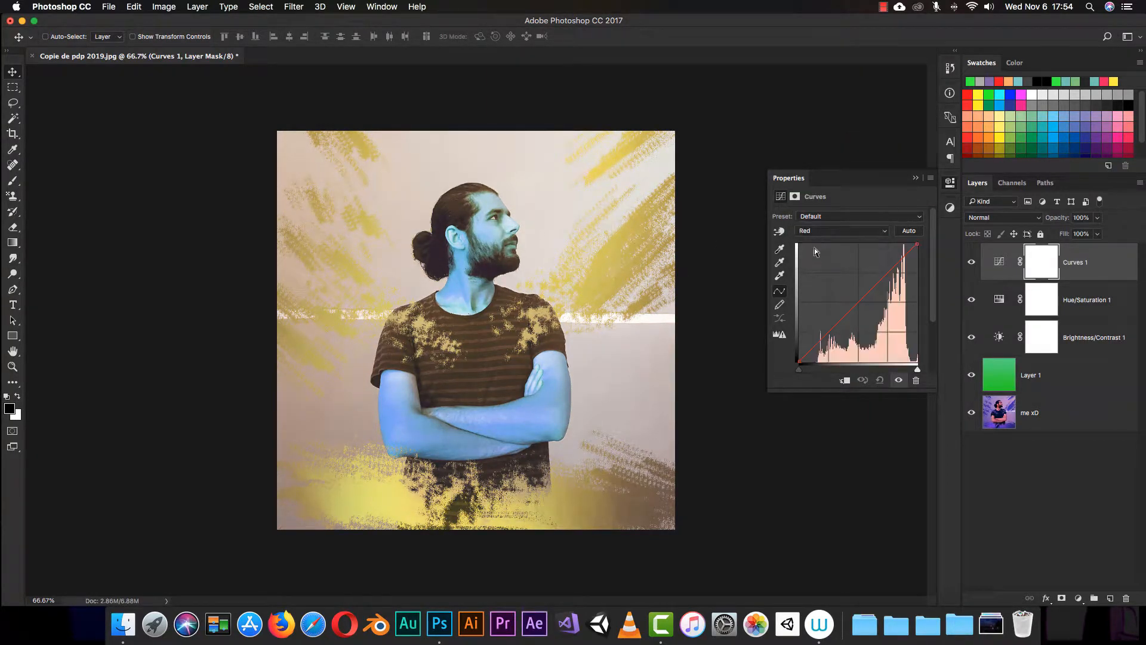
pyautogui.moveTo(882, 278); pyautogui.dragTo(880, 298)
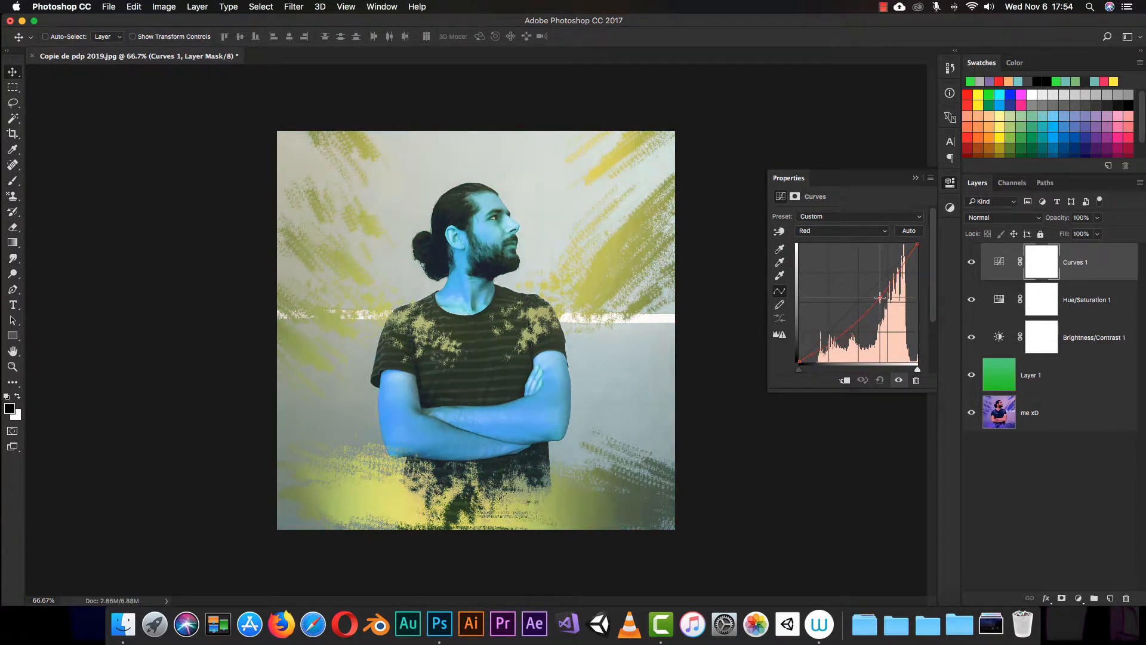
pyautogui.click(858, 232)
pyautogui.click(844, 241)
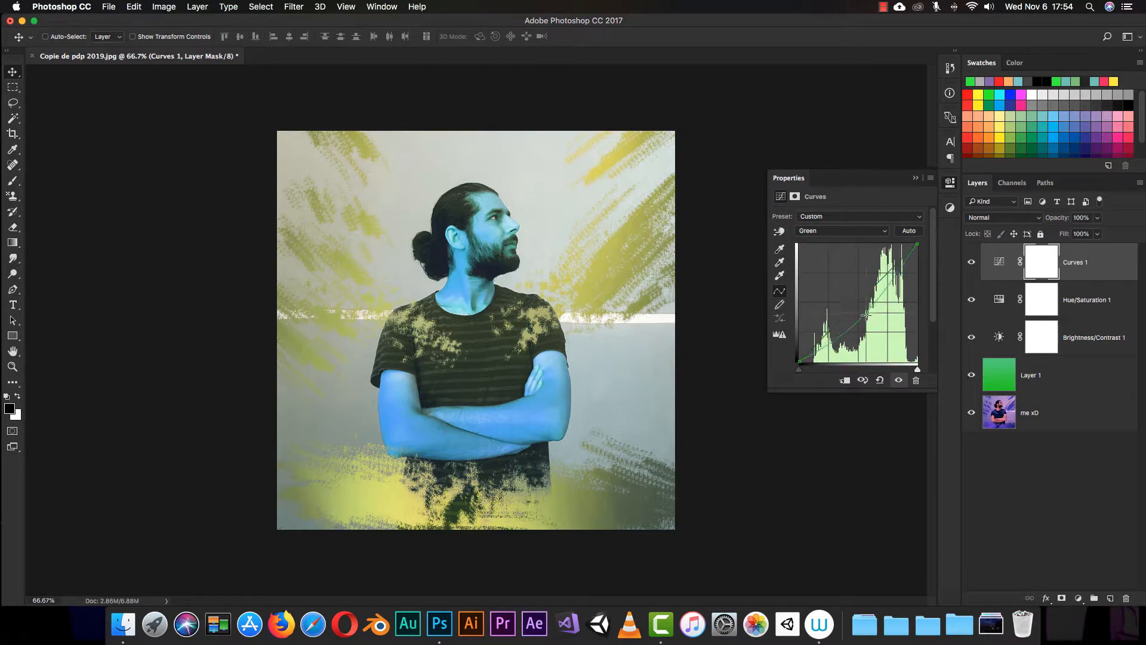
pyautogui.moveTo(855, 306); pyautogui.dragTo(860, 307)
pyautogui.click(915, 178)
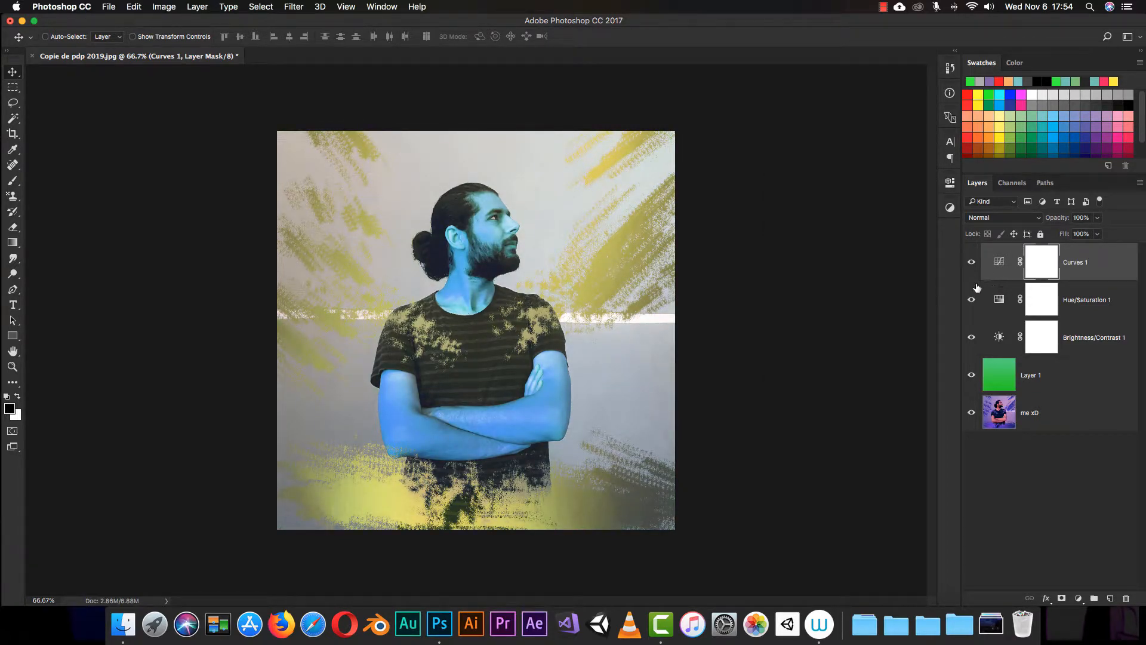
# Add a Color Balance adjustment layer with midtones at Cyan–Red +2 and Yellow–Blue +57, shifting Magenta–Green well toward magenta.
pyautogui.click(949, 207)
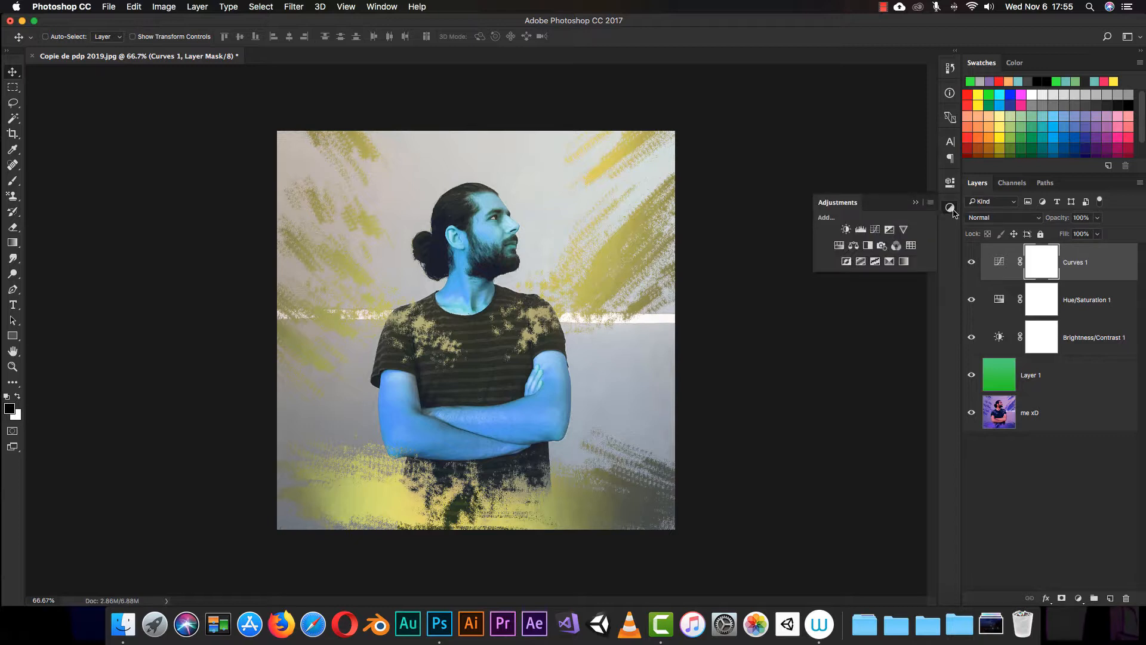
pyautogui.click(854, 246)
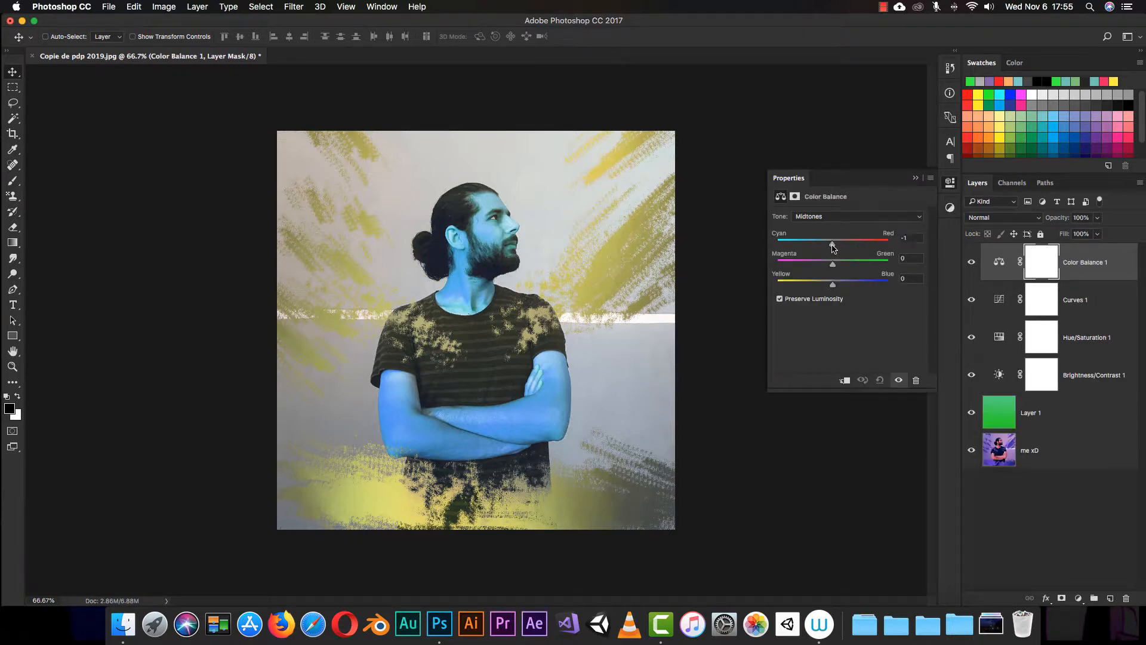
pyautogui.moveTo(837, 244); pyautogui.dragTo(867, 300)
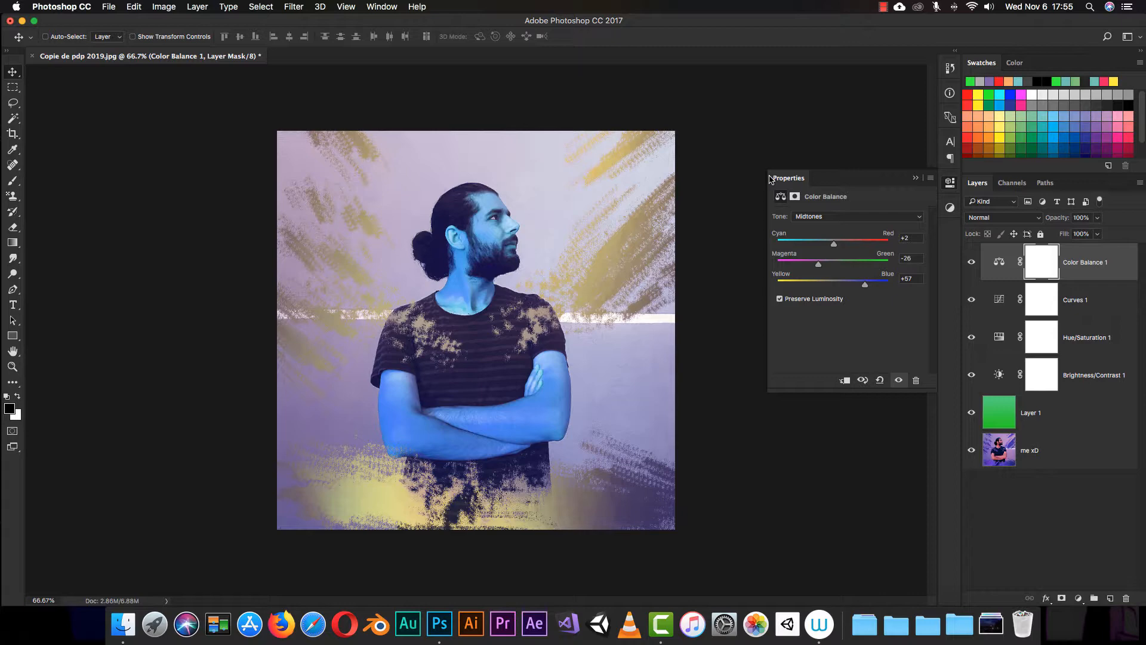
pyautogui.moveTo(818, 264)
pyautogui.mouseDown()
pyautogui.moveTo(944, 285)
pyautogui.moveTo(808, 277)
pyautogui.mouseUp()
pyautogui.click(914, 178)
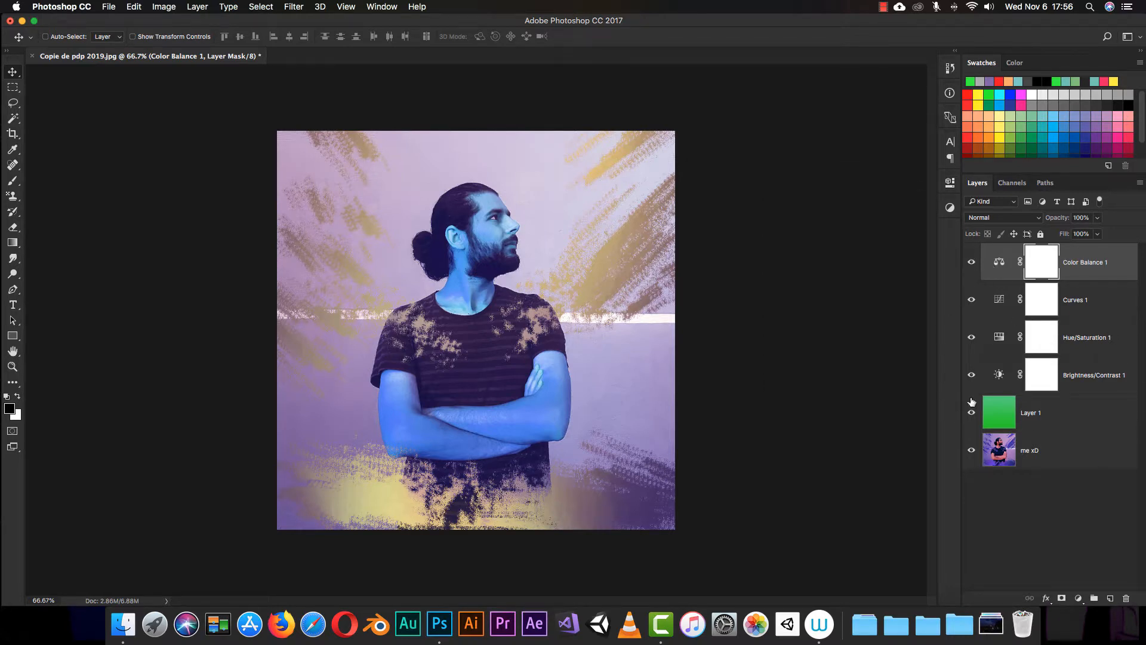
# Add a Channel Mixer adjustment layer with the Red output channel at Red -67%, Green +200%, Blue -29% and Constant -13%.
pyautogui.click(950, 207)
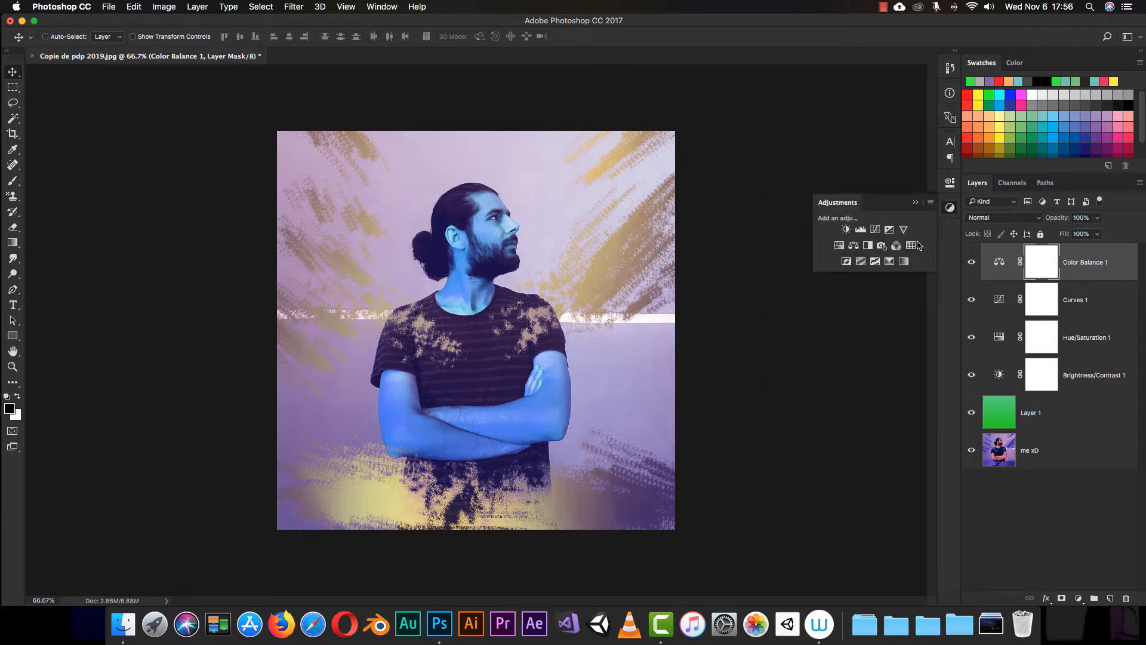
pyautogui.click(895, 245)
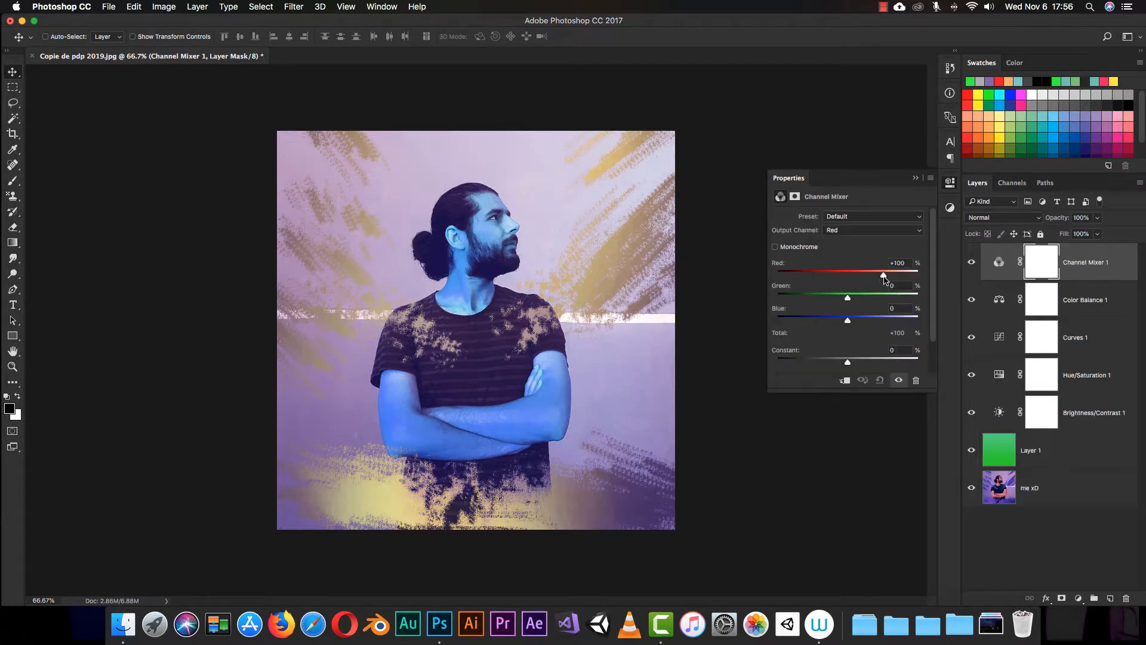
pyautogui.moveTo(886, 275); pyautogui.dragTo(920, 305)
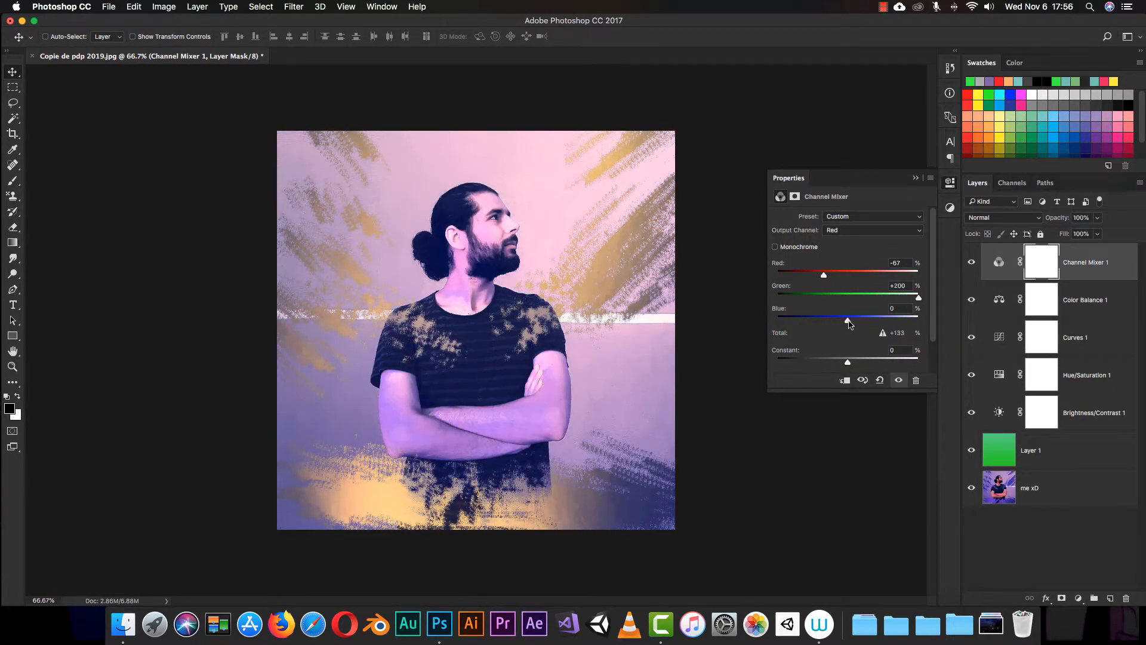
pyautogui.moveTo(847, 321)
pyautogui.mouseDown()
pyautogui.moveTo(782, 319)
pyautogui.moveTo(867, 323)
pyautogui.moveTo(768, 316)
pyautogui.moveTo(838, 321)
pyautogui.mouseUp()
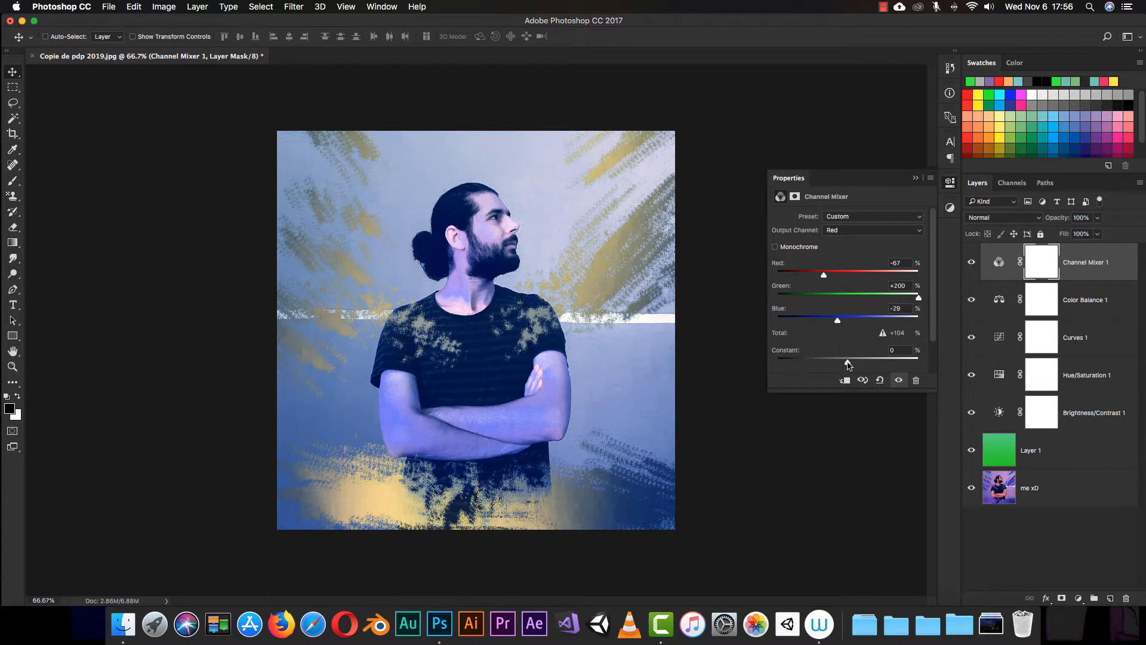
pyautogui.moveTo(848, 365)
pyautogui.mouseDown()
pyautogui.moveTo(861, 361)
pyautogui.moveTo(843, 361)
pyautogui.mouseUp()
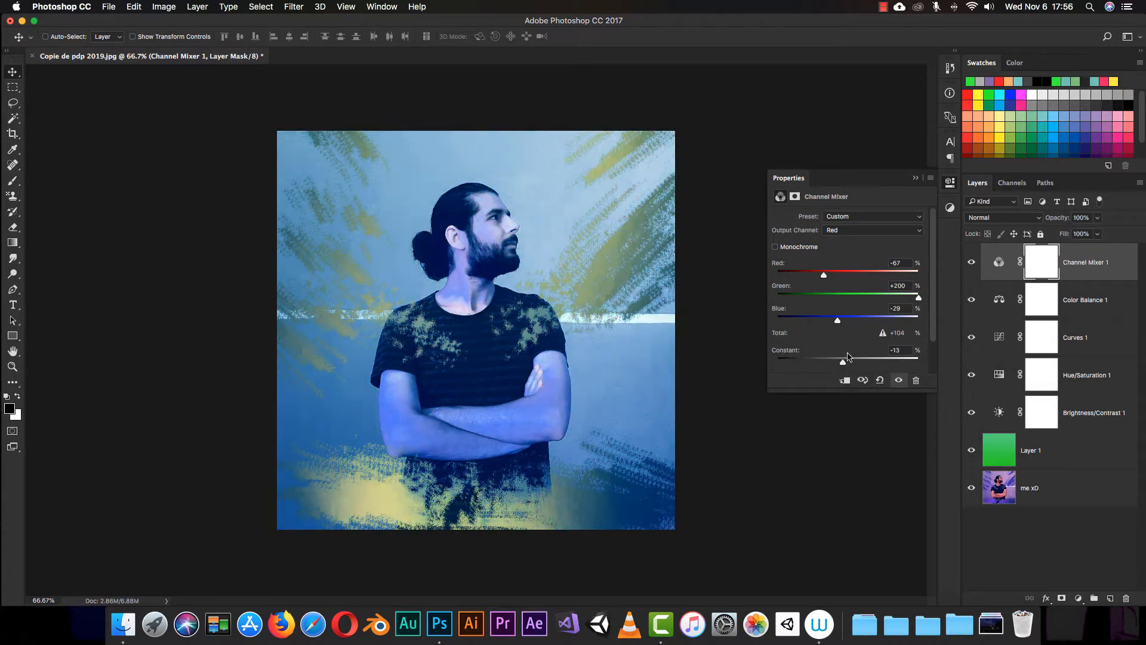
pyautogui.click(915, 179)
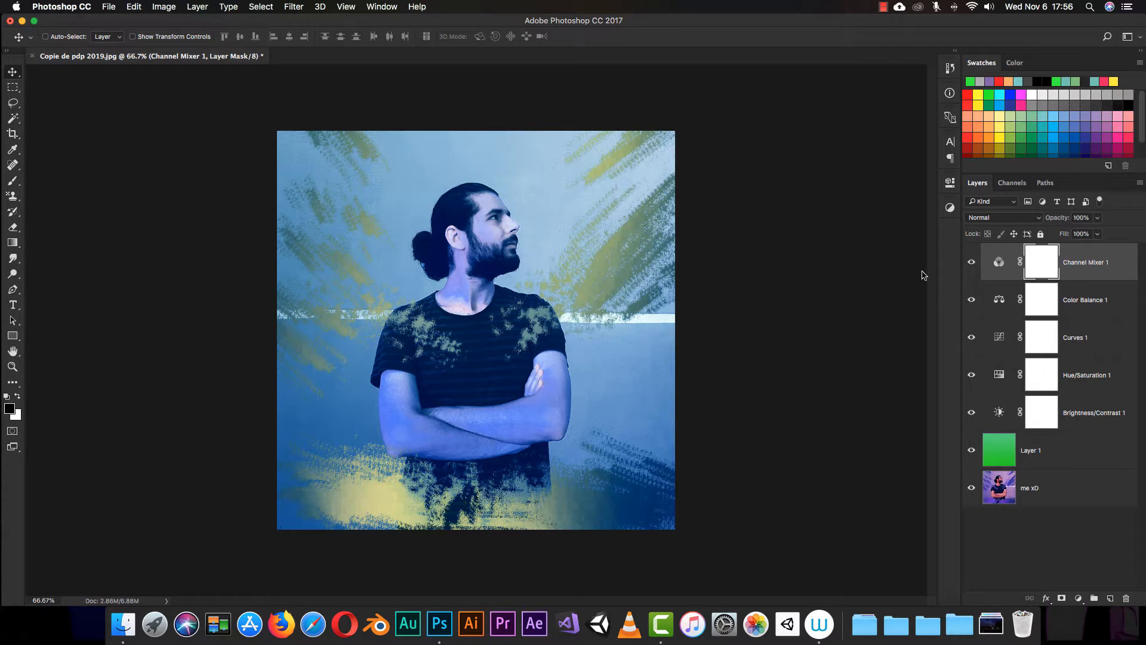
# Compare the image with the Channel Mixer, Color Balance and Curves layers hidden and shown individually, leaving all of them visible.
pyautogui.click(971, 265)
pyautogui.click(967, 272)
pyautogui.click(970, 266)
pyautogui.click(968, 301)
pyautogui.click(968, 302)
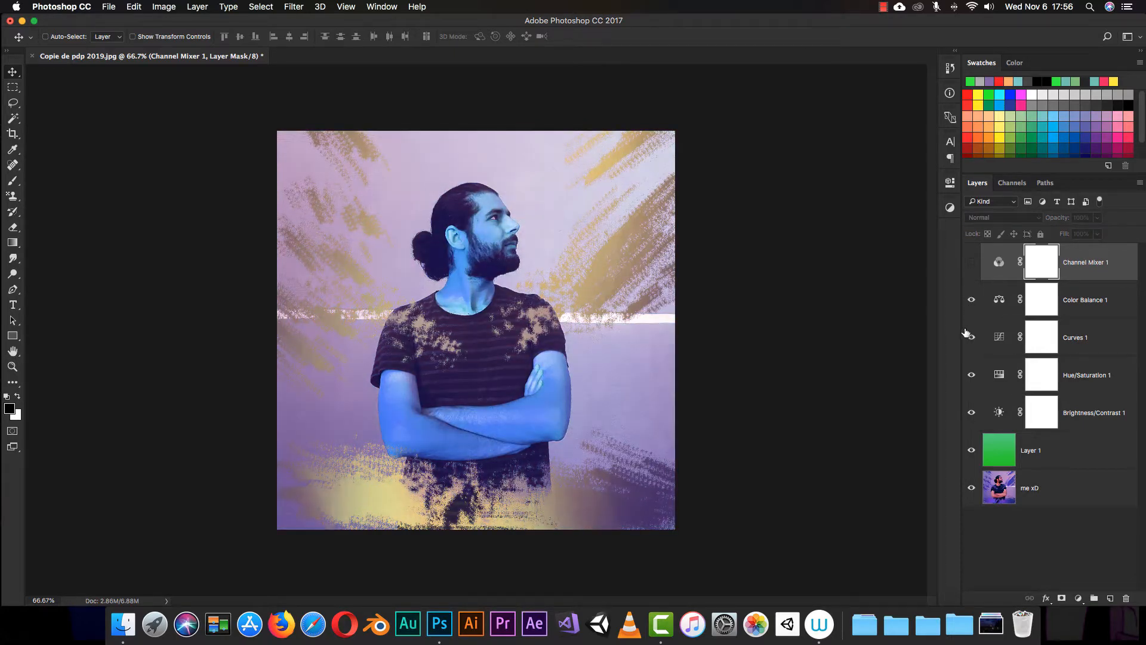
pyautogui.click(973, 340)
pyautogui.click(977, 342)
pyautogui.click(974, 302)
pyautogui.click(974, 303)
pyautogui.click(972, 337)
pyautogui.click(973, 337)
pyautogui.click(971, 263)
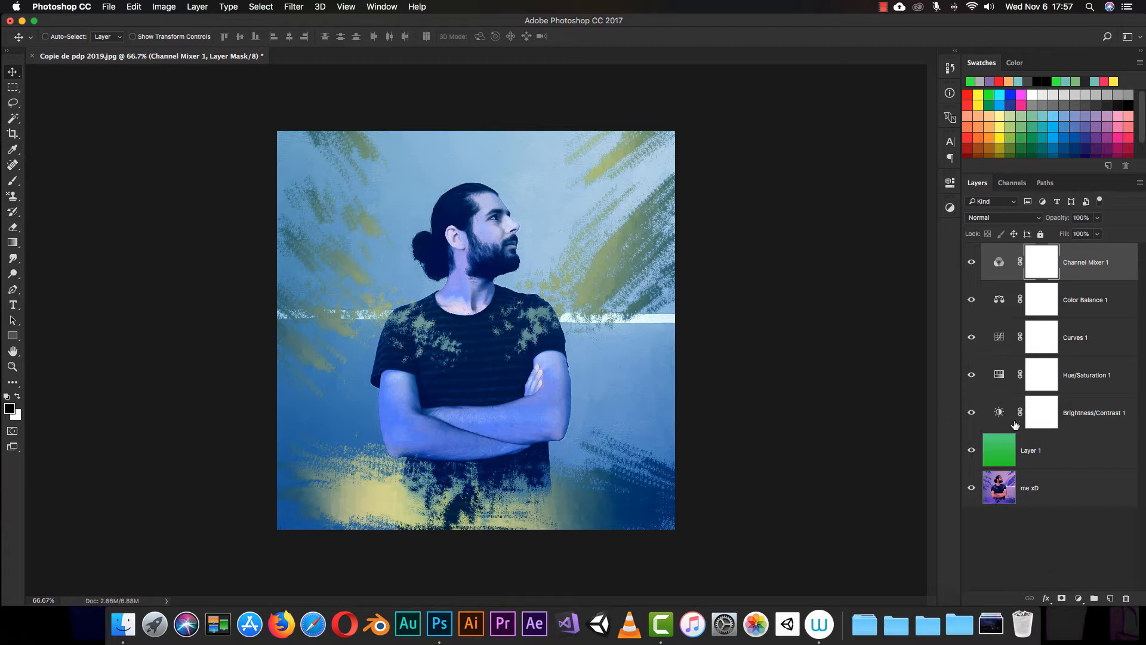
# Deselect all layers in the layer stack.
pyautogui.click(1060, 587)
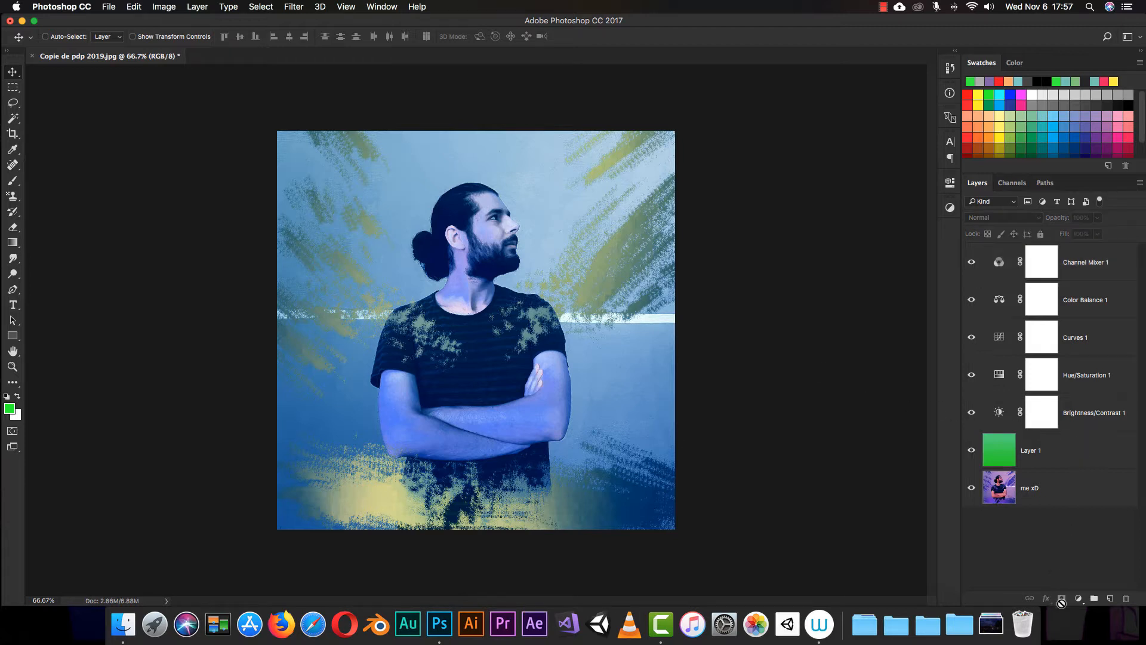